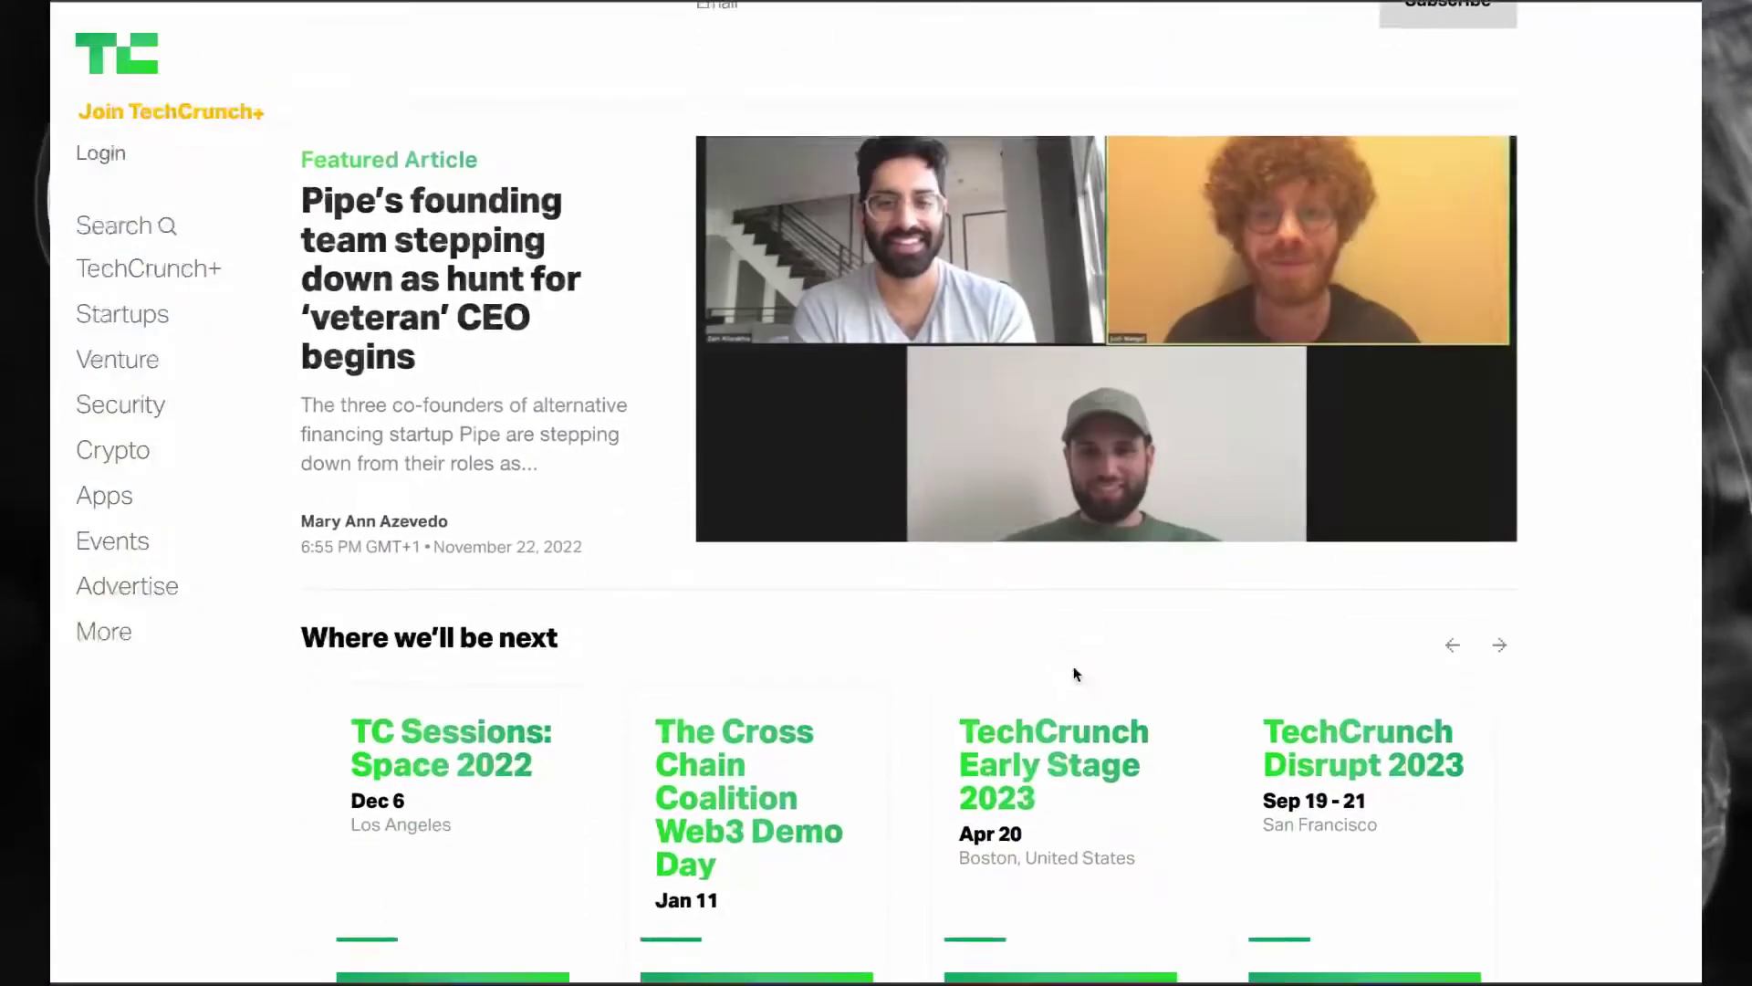
scroll(1075, 672, "down", 1)
scroll(1075, 672, "down", 1)
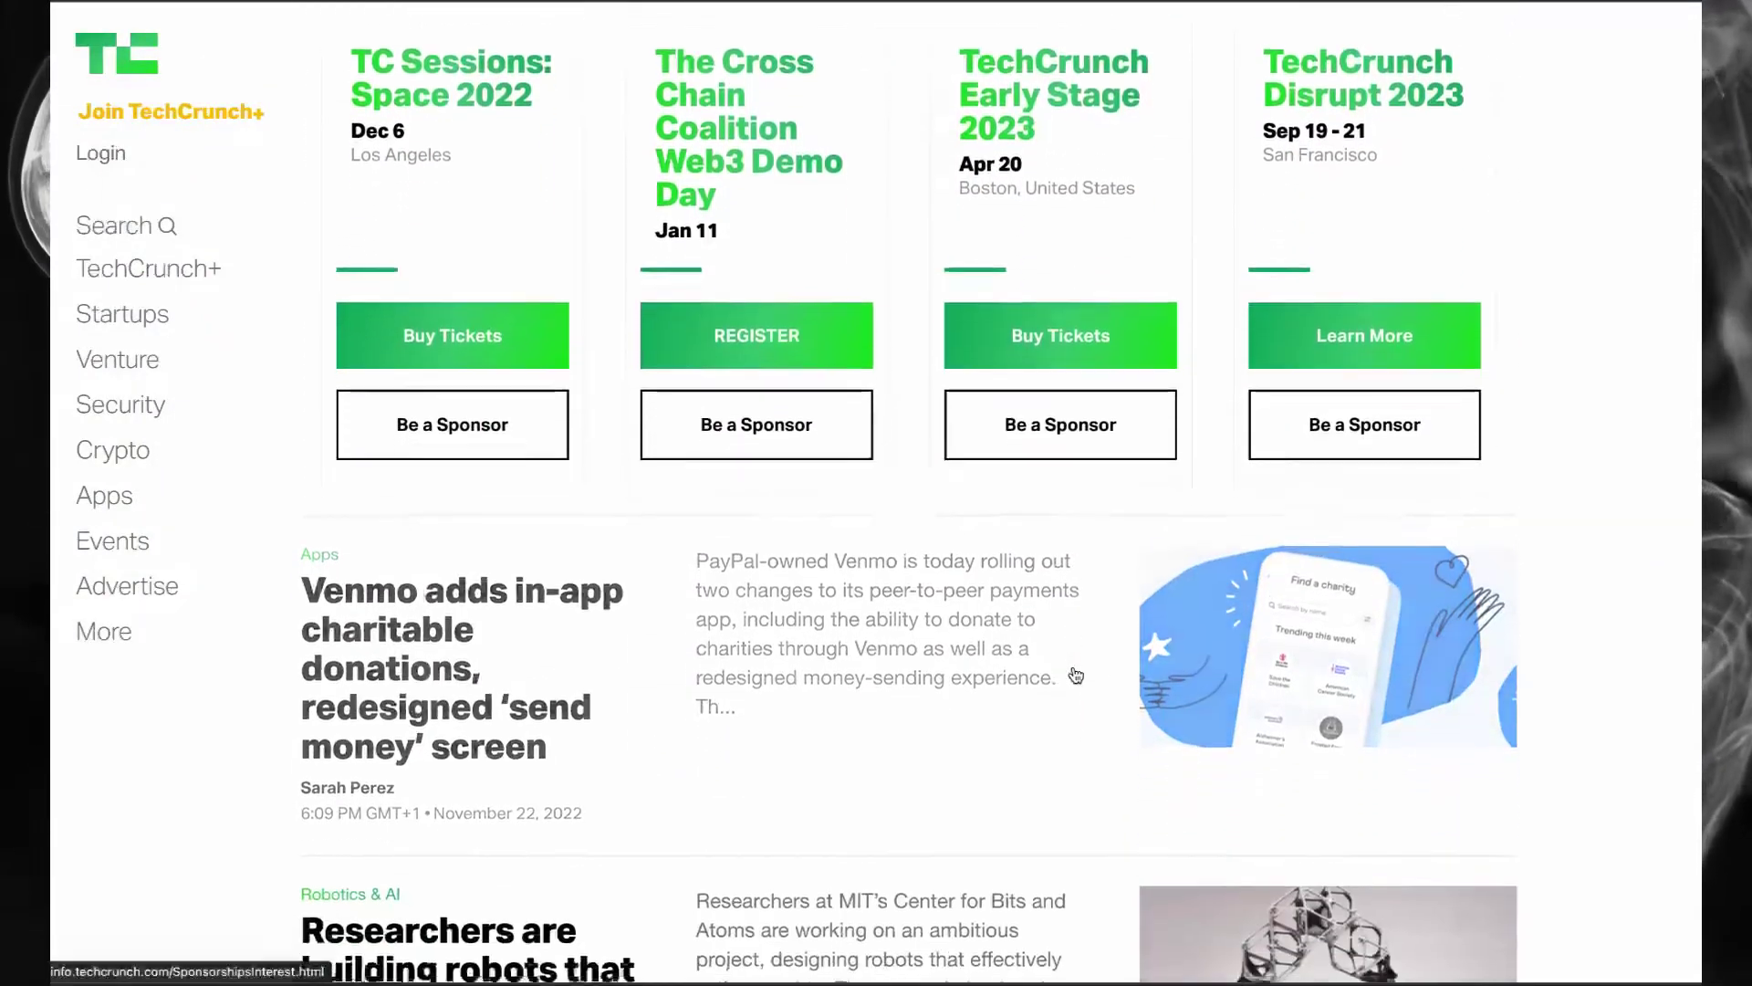
scroll(1077, 675, "down", 1)
scroll(1076, 675, "down", 1)
scroll(1076, 674, "down", 2)
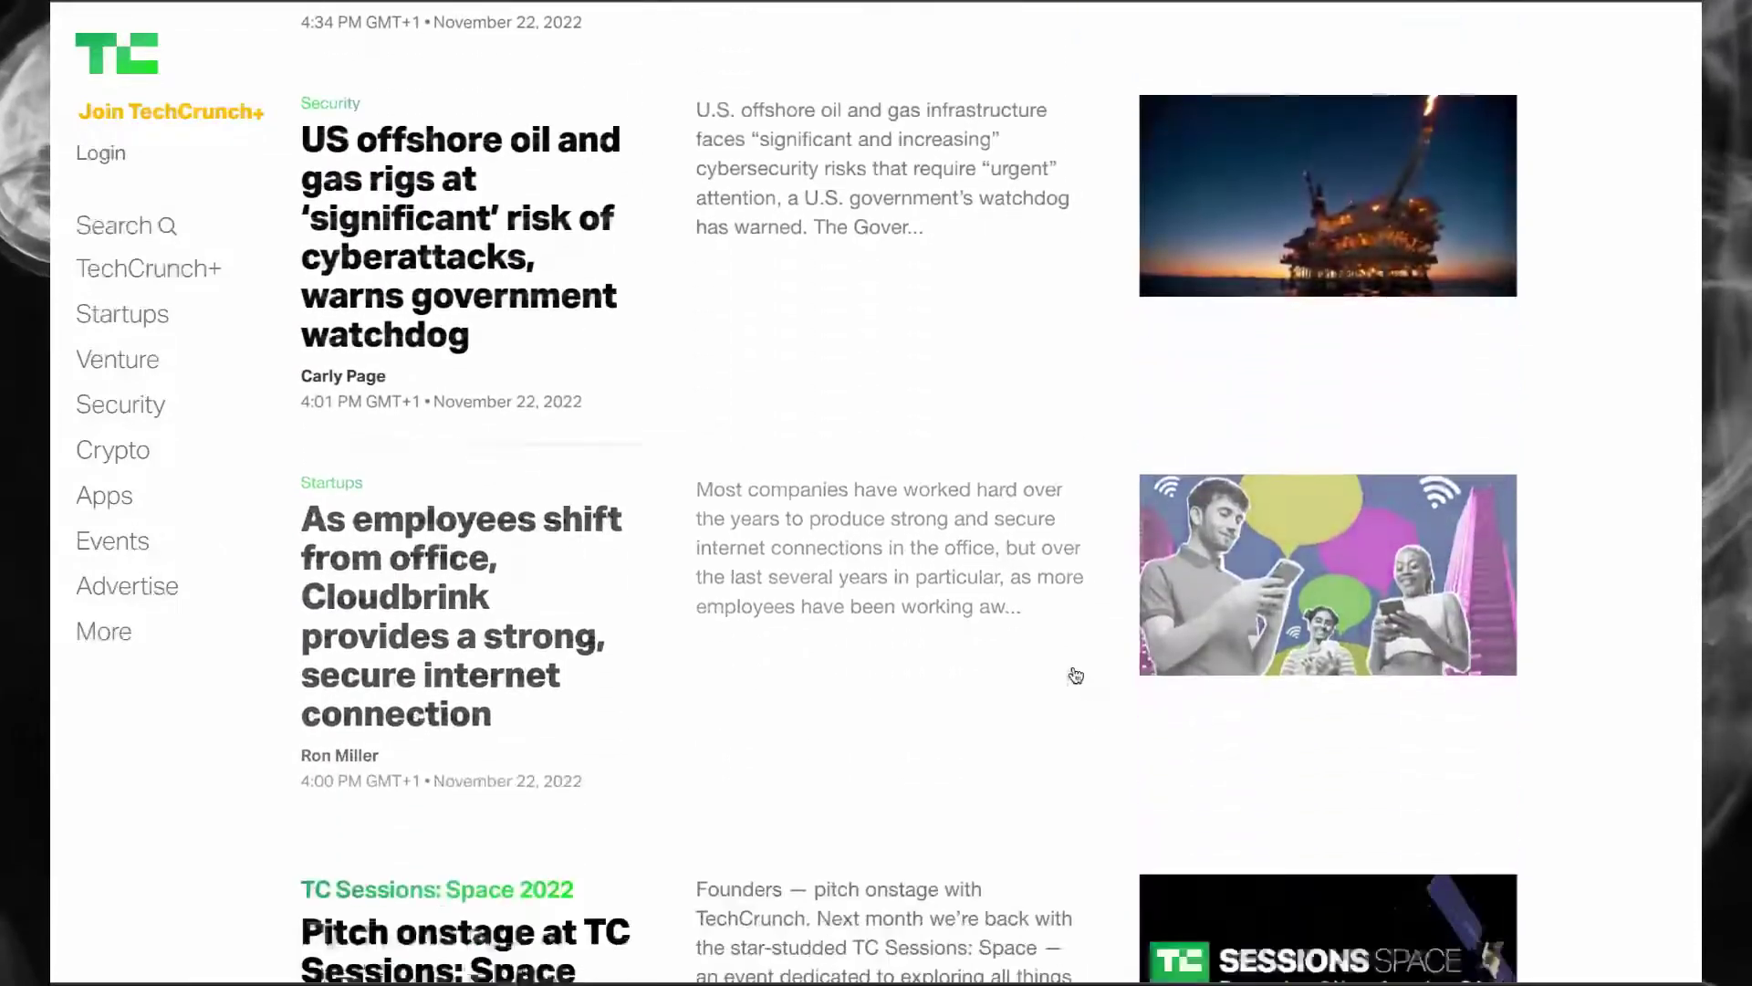
scroll(1076, 675, "down", 1)
scroll(1076, 676, "down", 2)
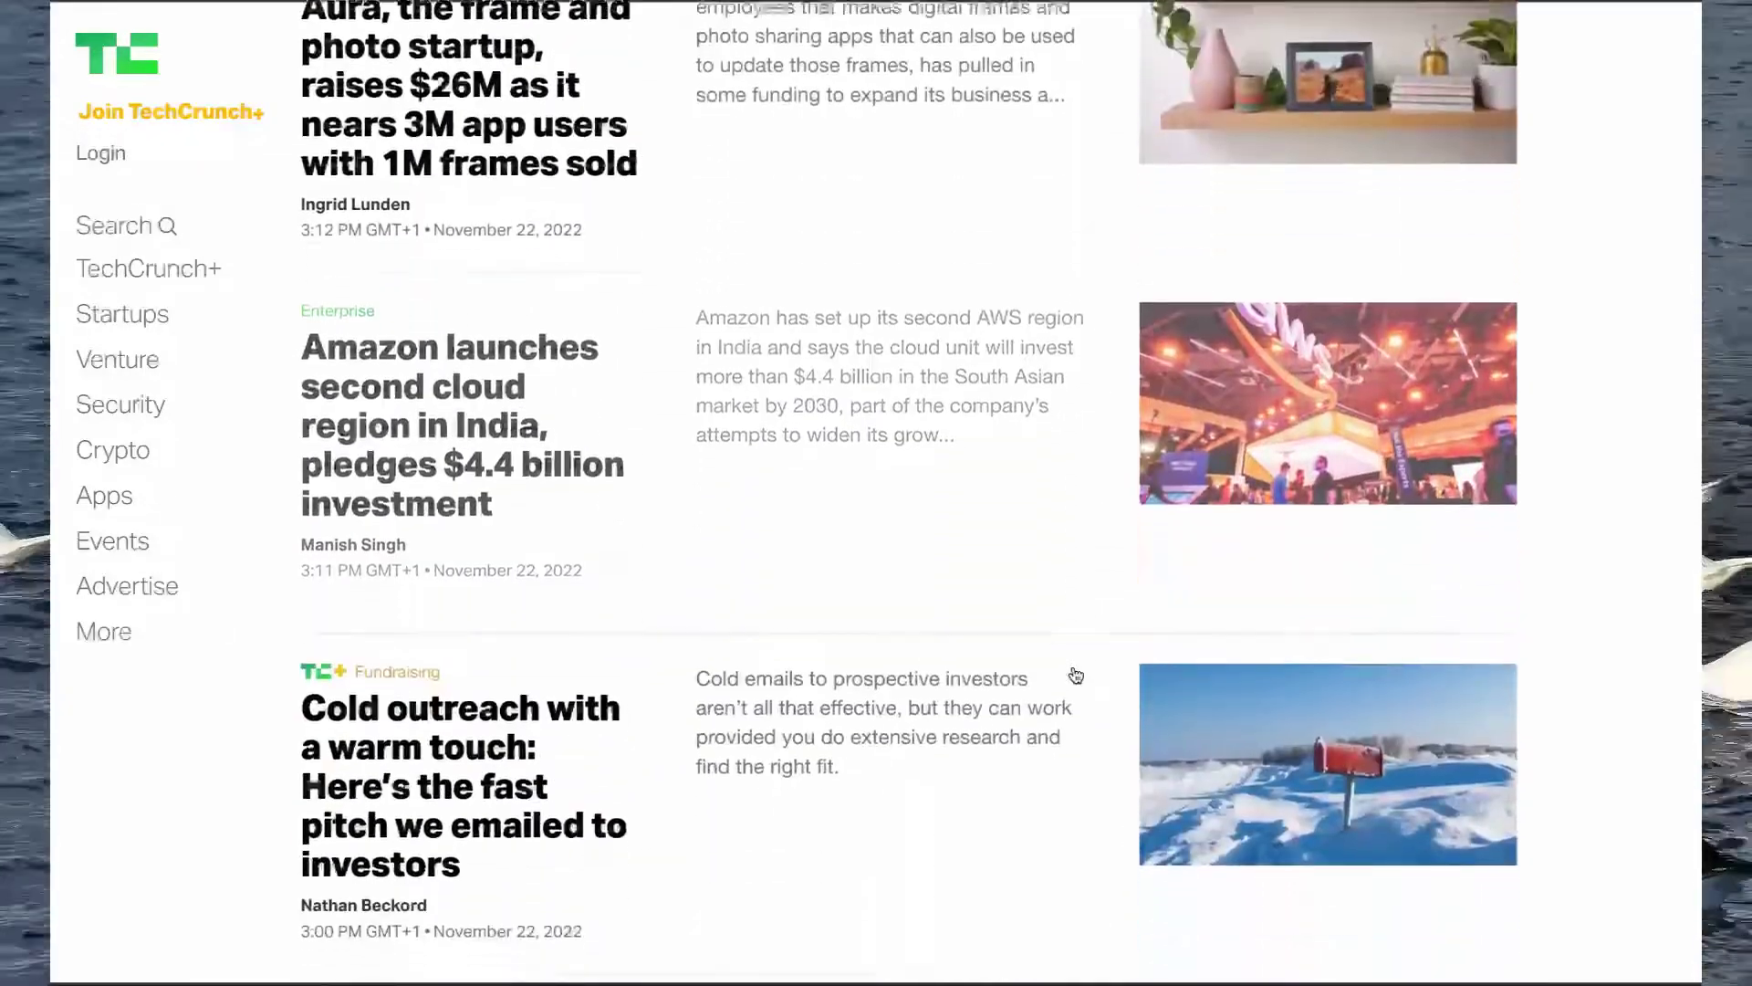
scroll(1076, 675, "down", 1)
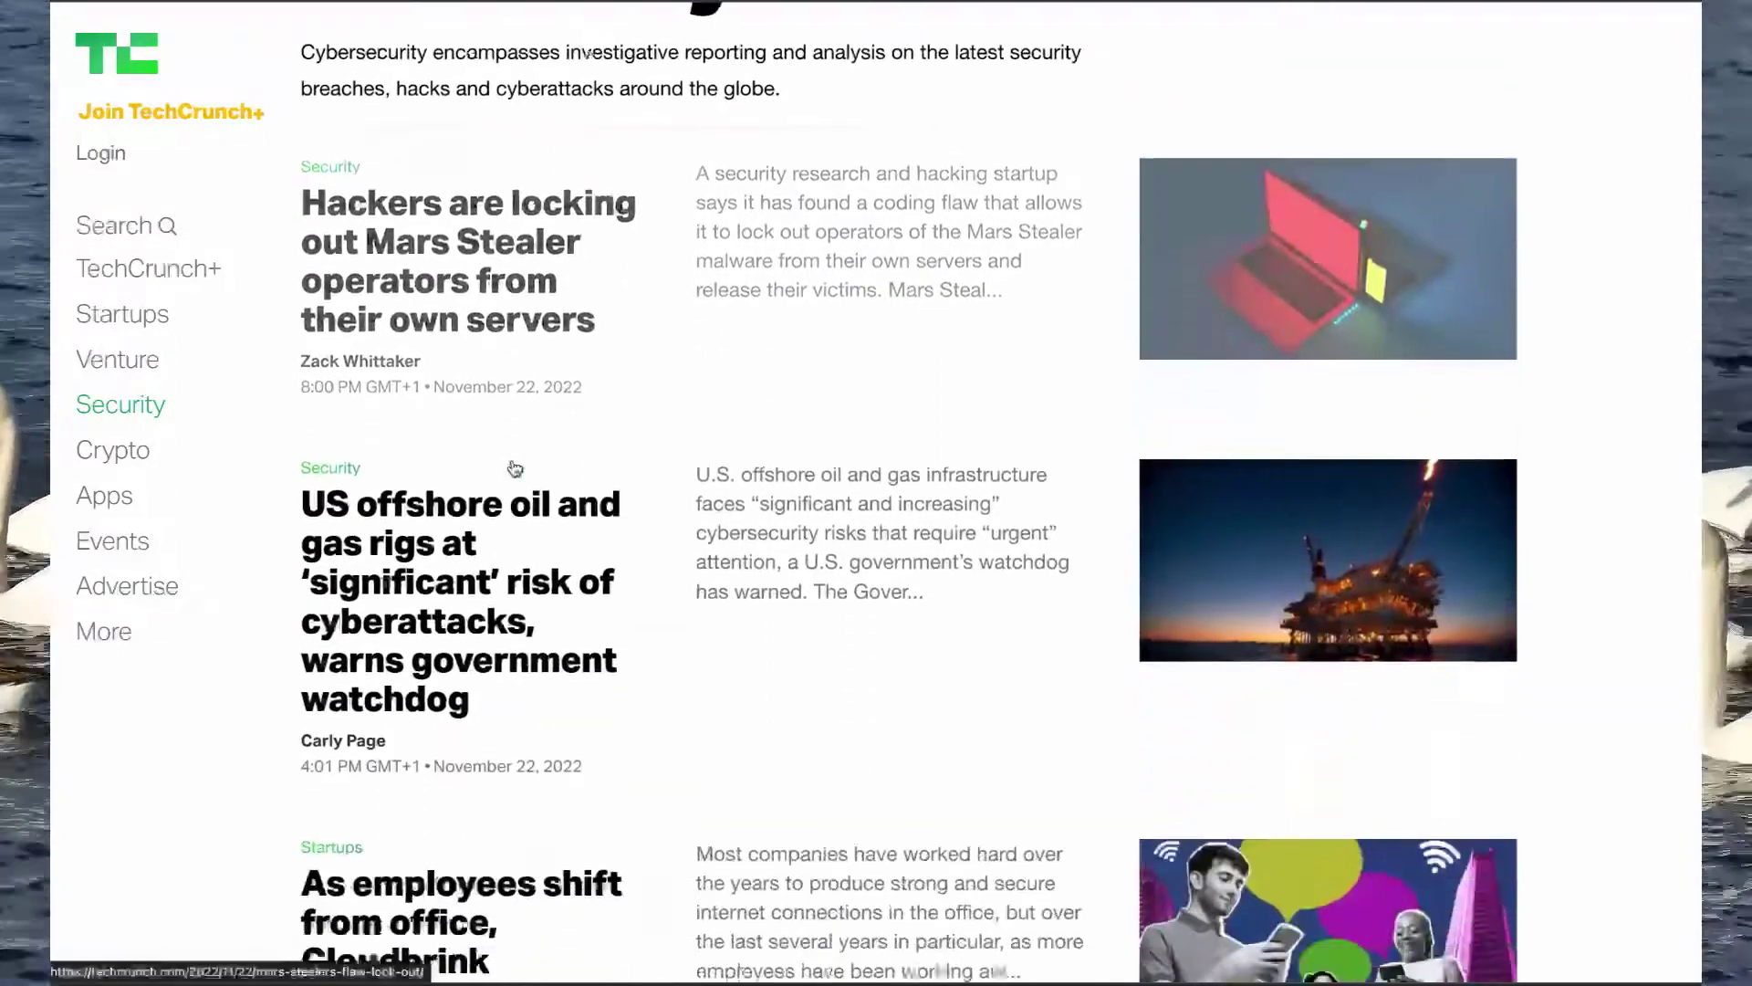
scroll(516, 470, "down", 1)
scroll(516, 469, "down", 1)
scroll(515, 469, "down", 1)
scroll(514, 470, "down", 2)
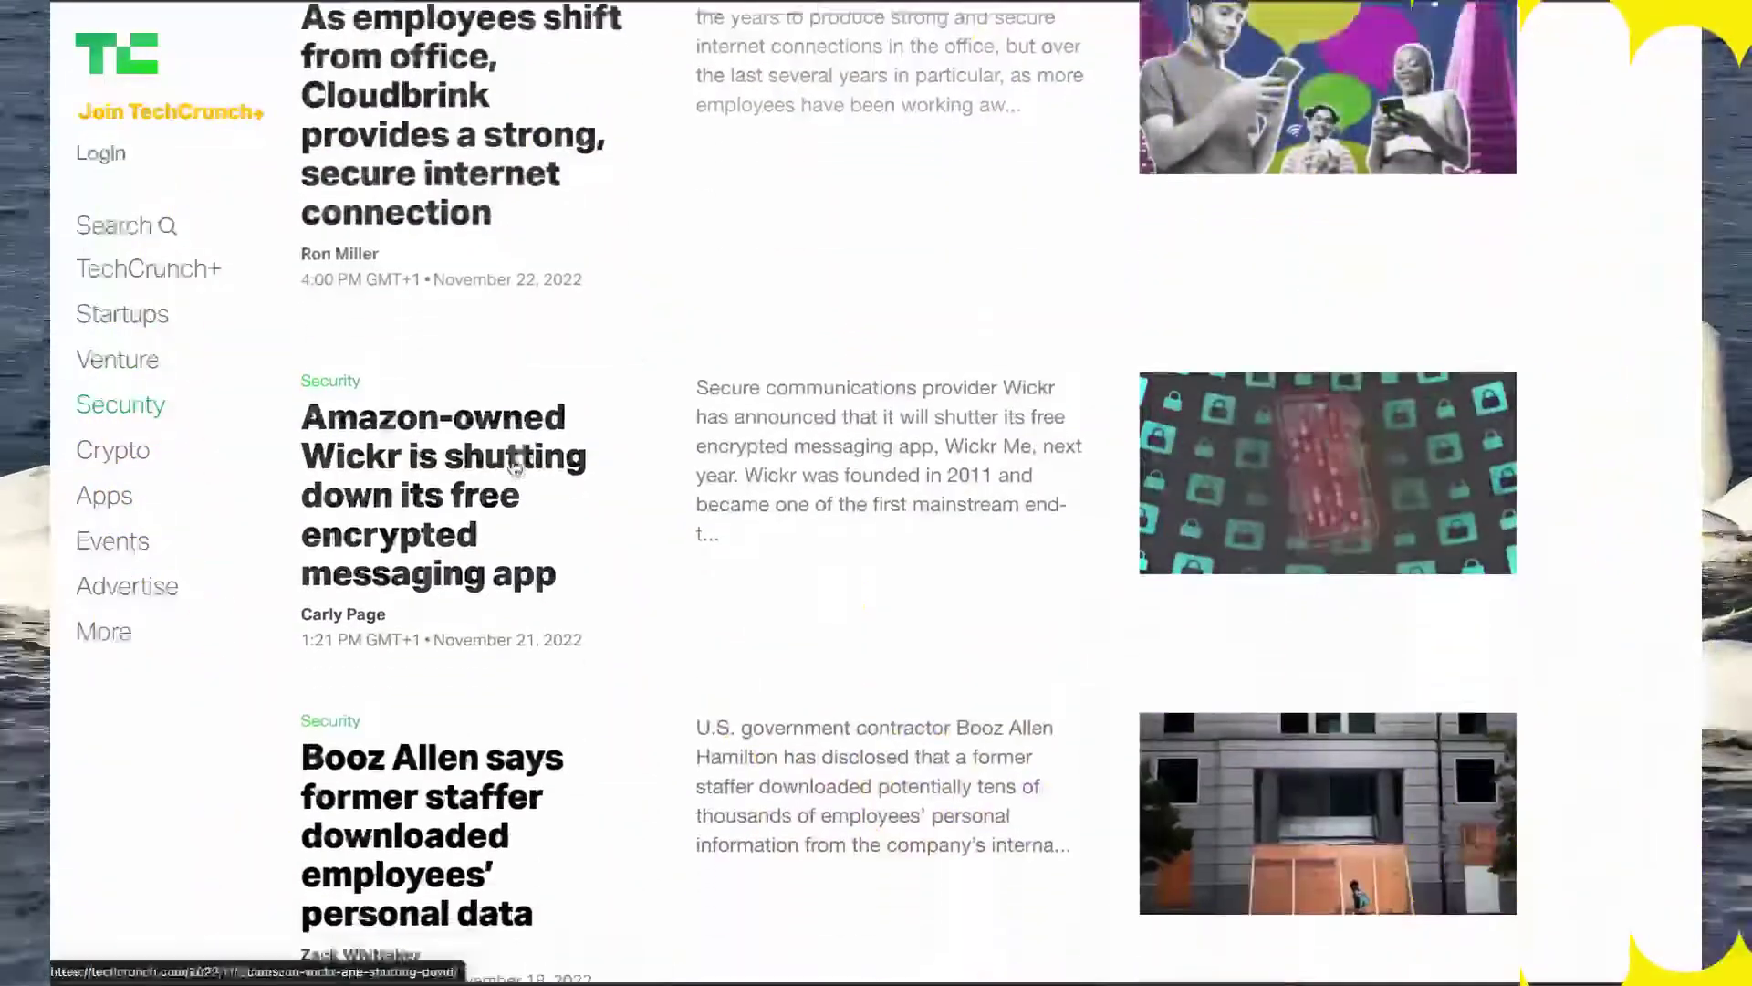
scroll(514, 470, "down", 2)
scroll(515, 470, "down", 2)
scroll(515, 469, "down", 1)
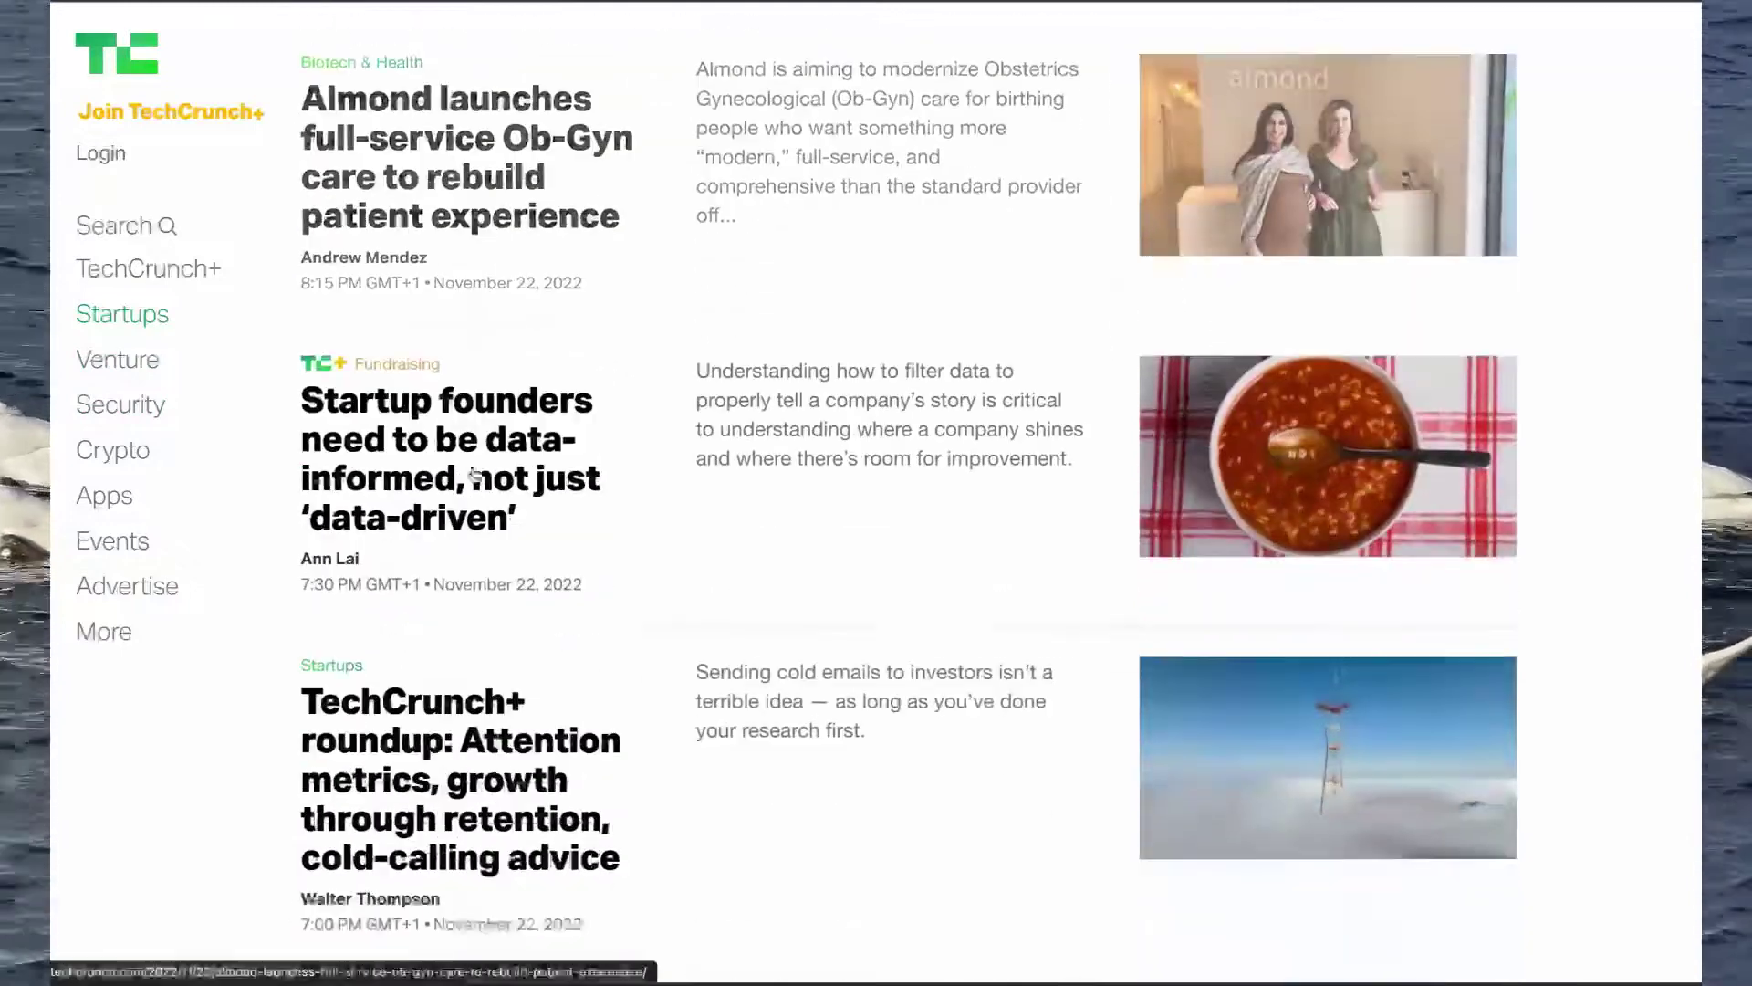
scroll(472, 473, "down", 2)
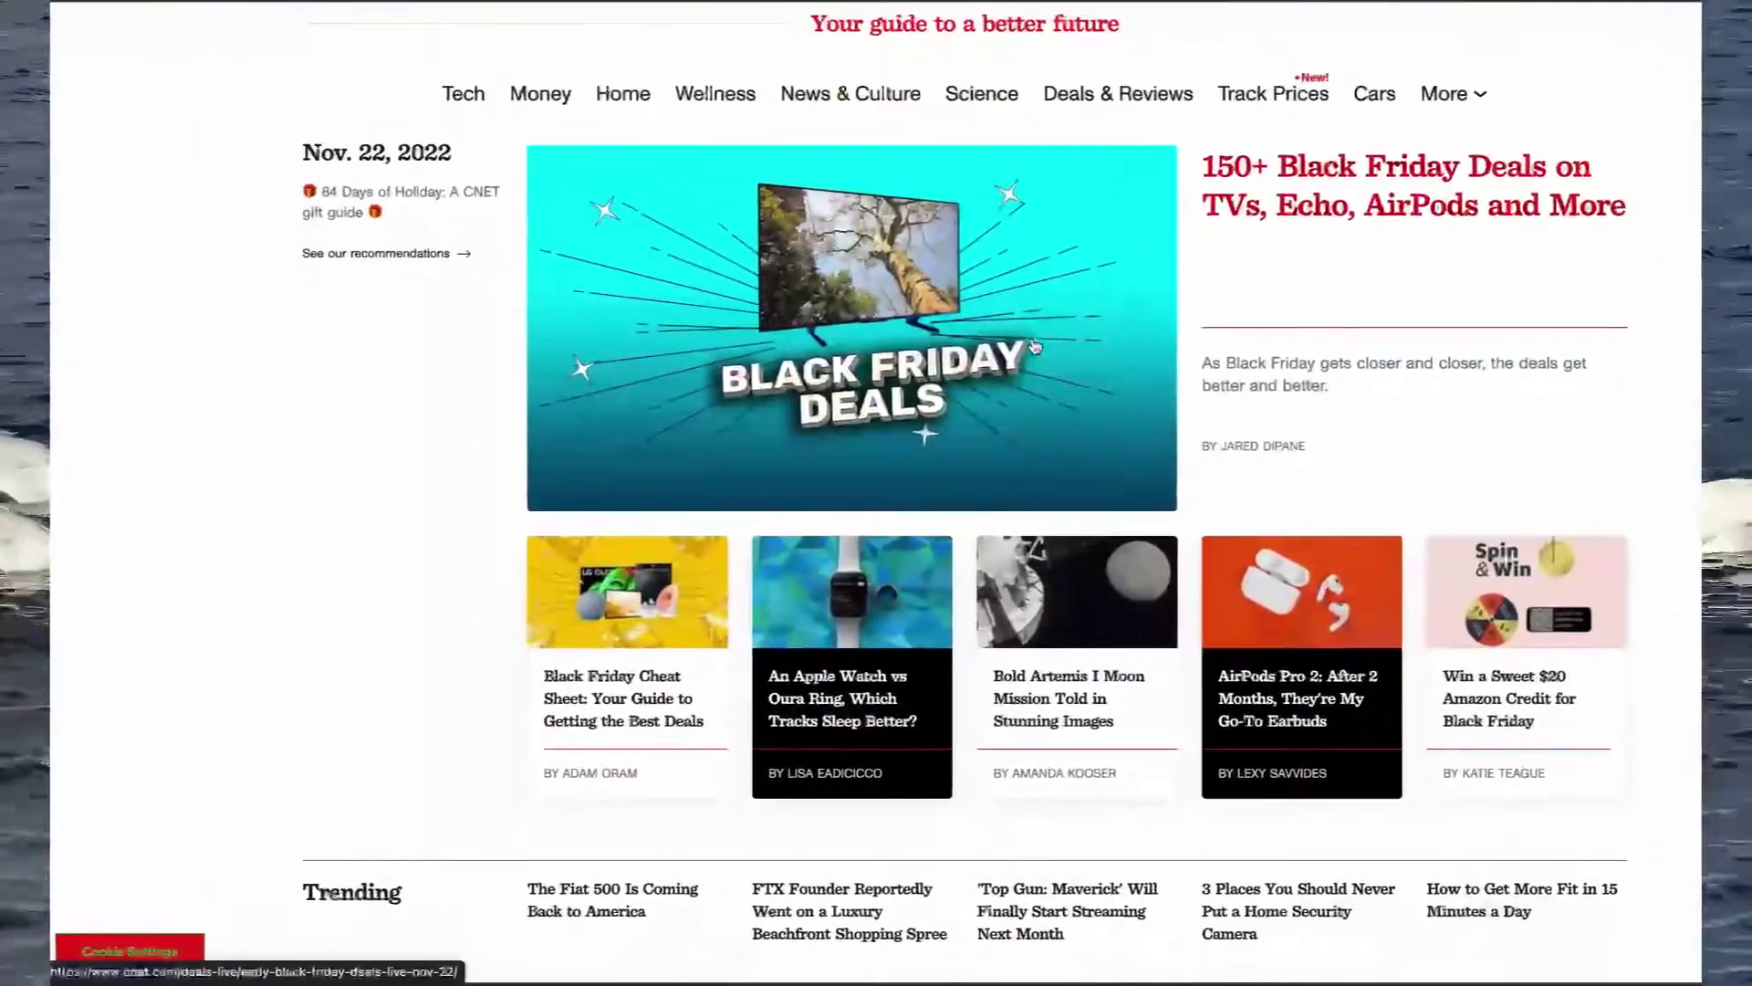
scroll(1035, 349, "down", 2)
scroll(1035, 349, "down", 1)
scroll(1035, 348, "down", 2)
scroll(1035, 349, "down", 2)
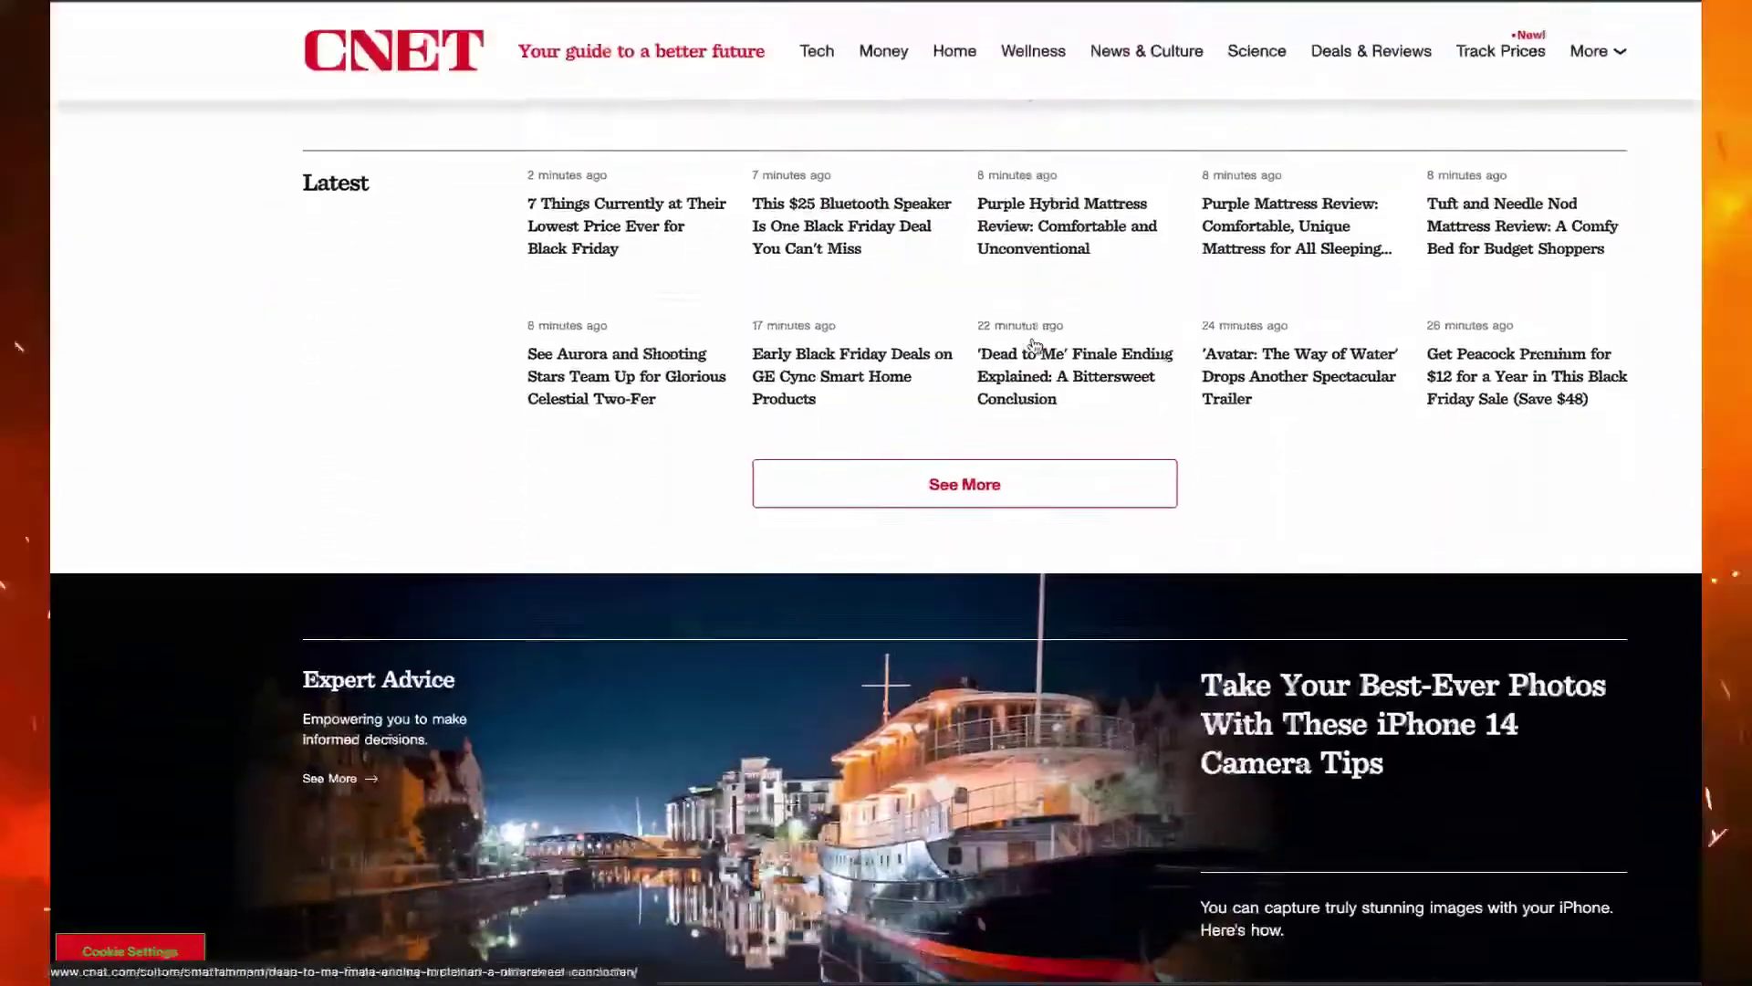
scroll(1033, 342, "down", 1)
Step: Load more of CNET's latest stories and open the Pixel 6A Black Friday deal article
left_click(1021, 358)
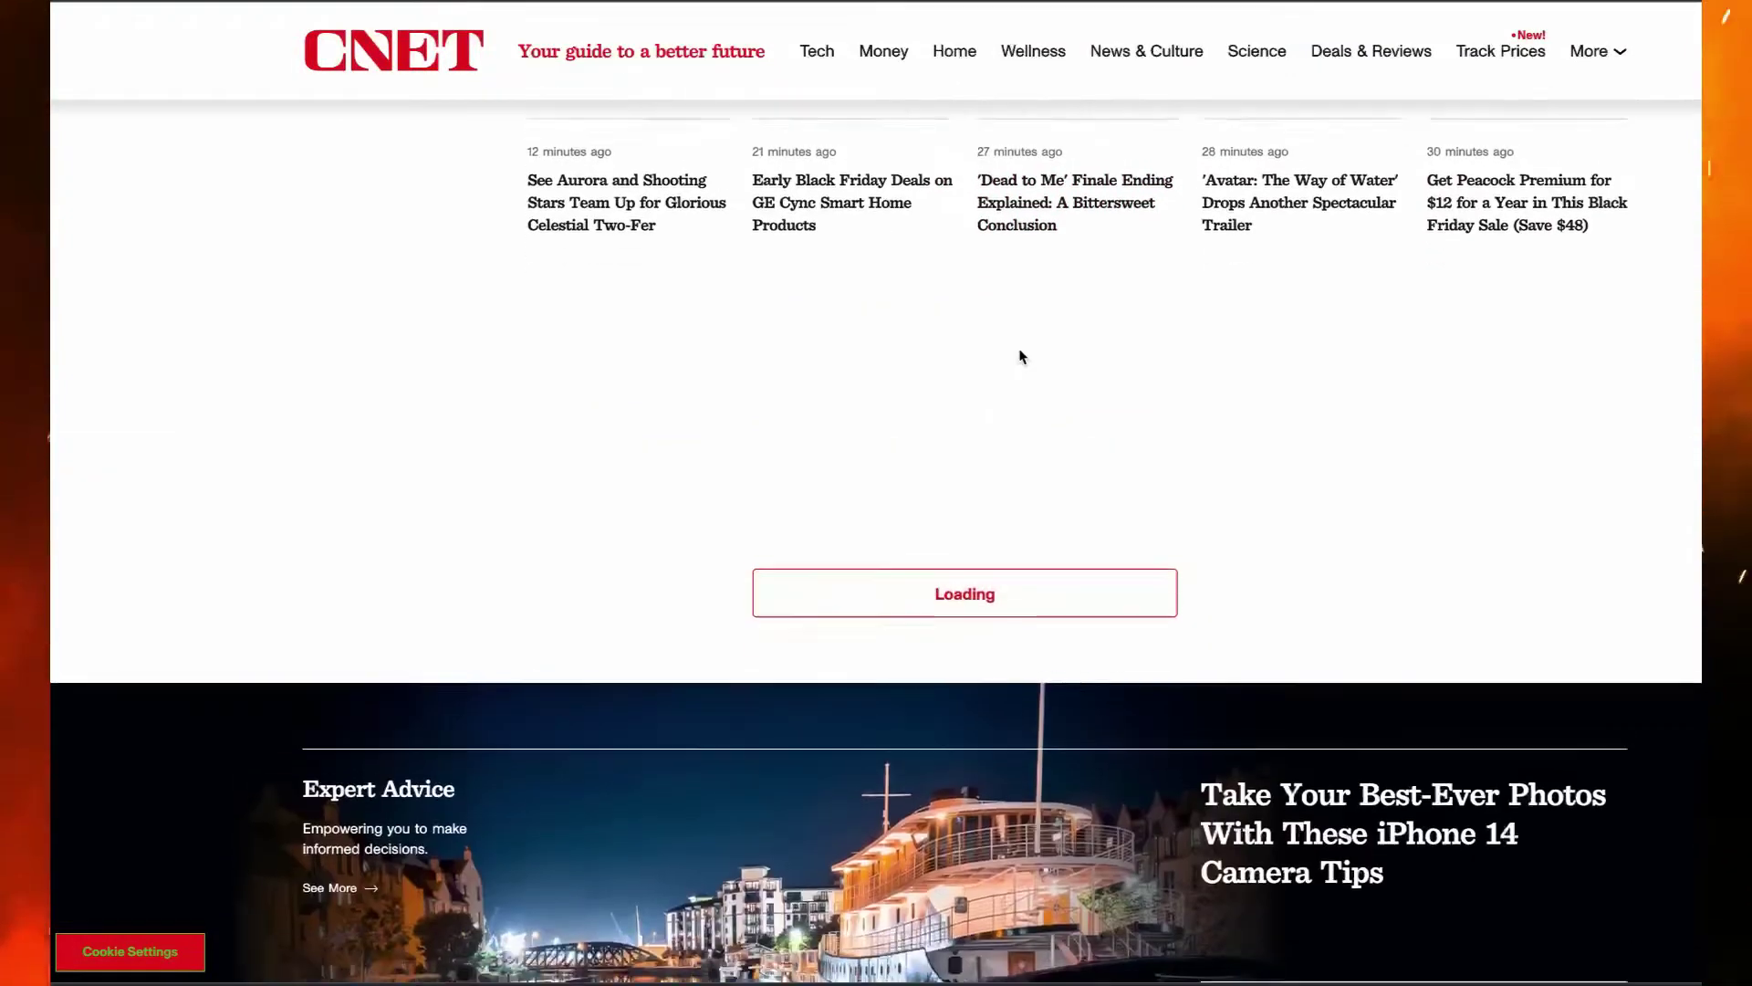
scroll(1019, 357, "down", 4)
scroll(1020, 357, "down", 2)
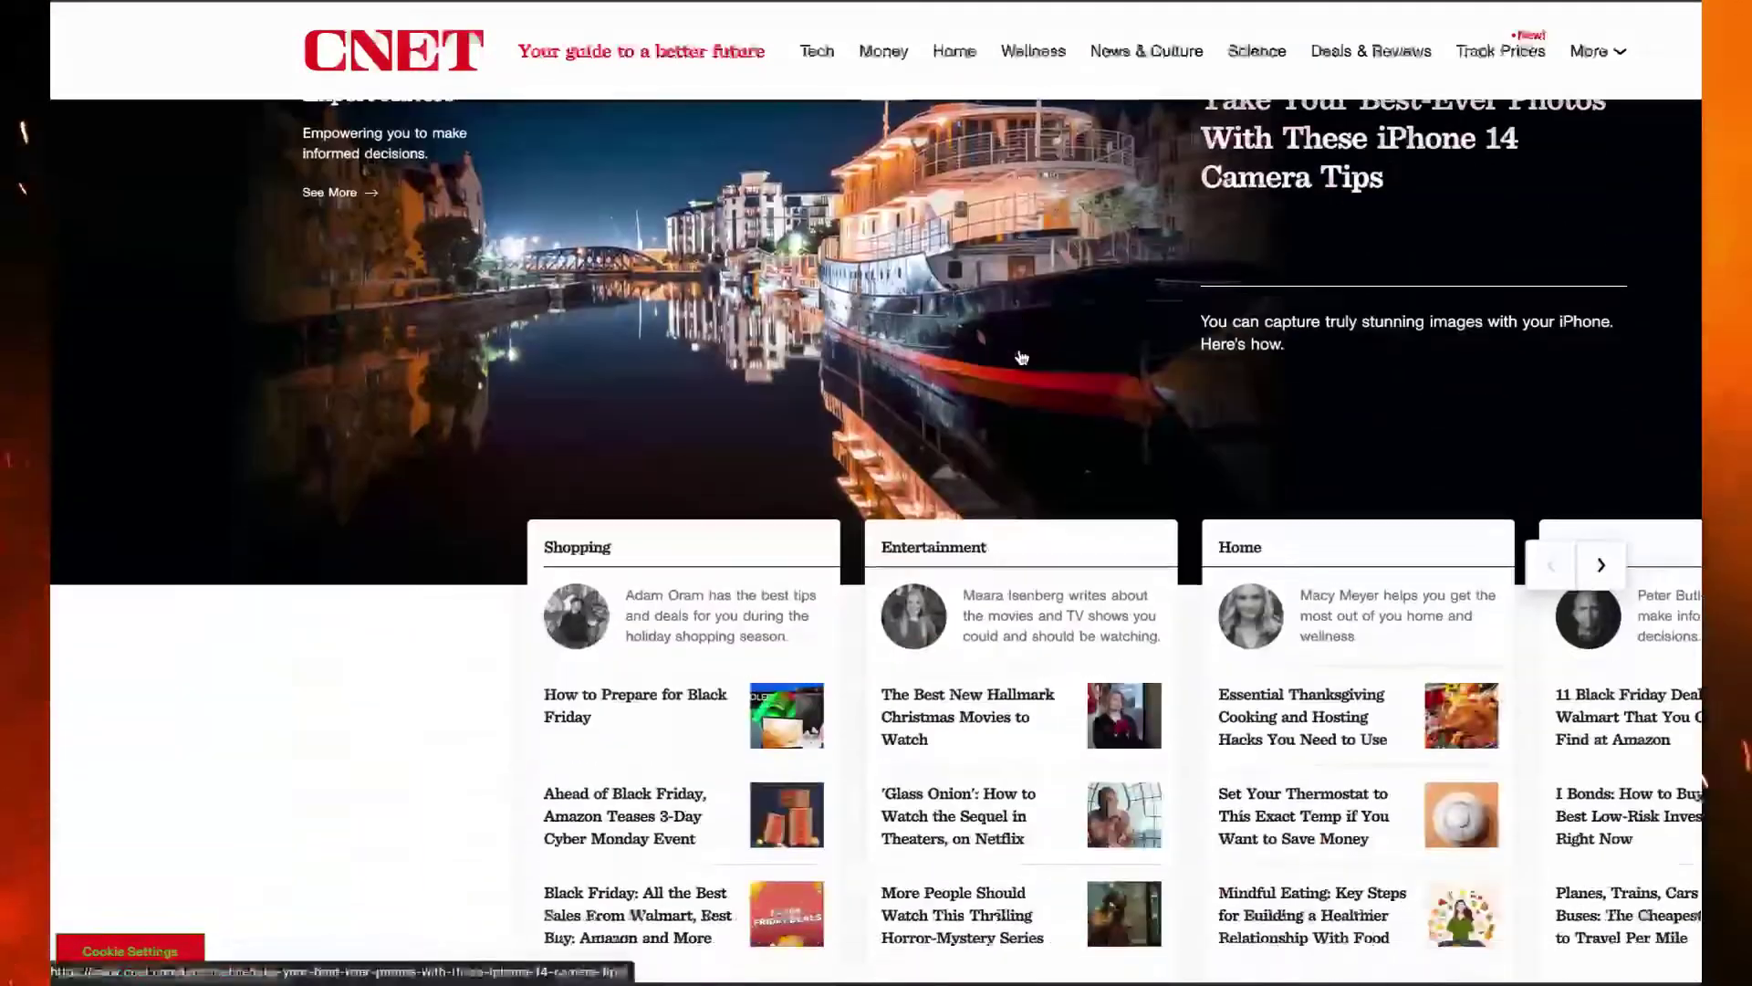
scroll(1020, 358, "down", 2)
scroll(1020, 358, "down", 3)
scroll(1021, 357, "down", 3)
scroll(1020, 357, "down", 2)
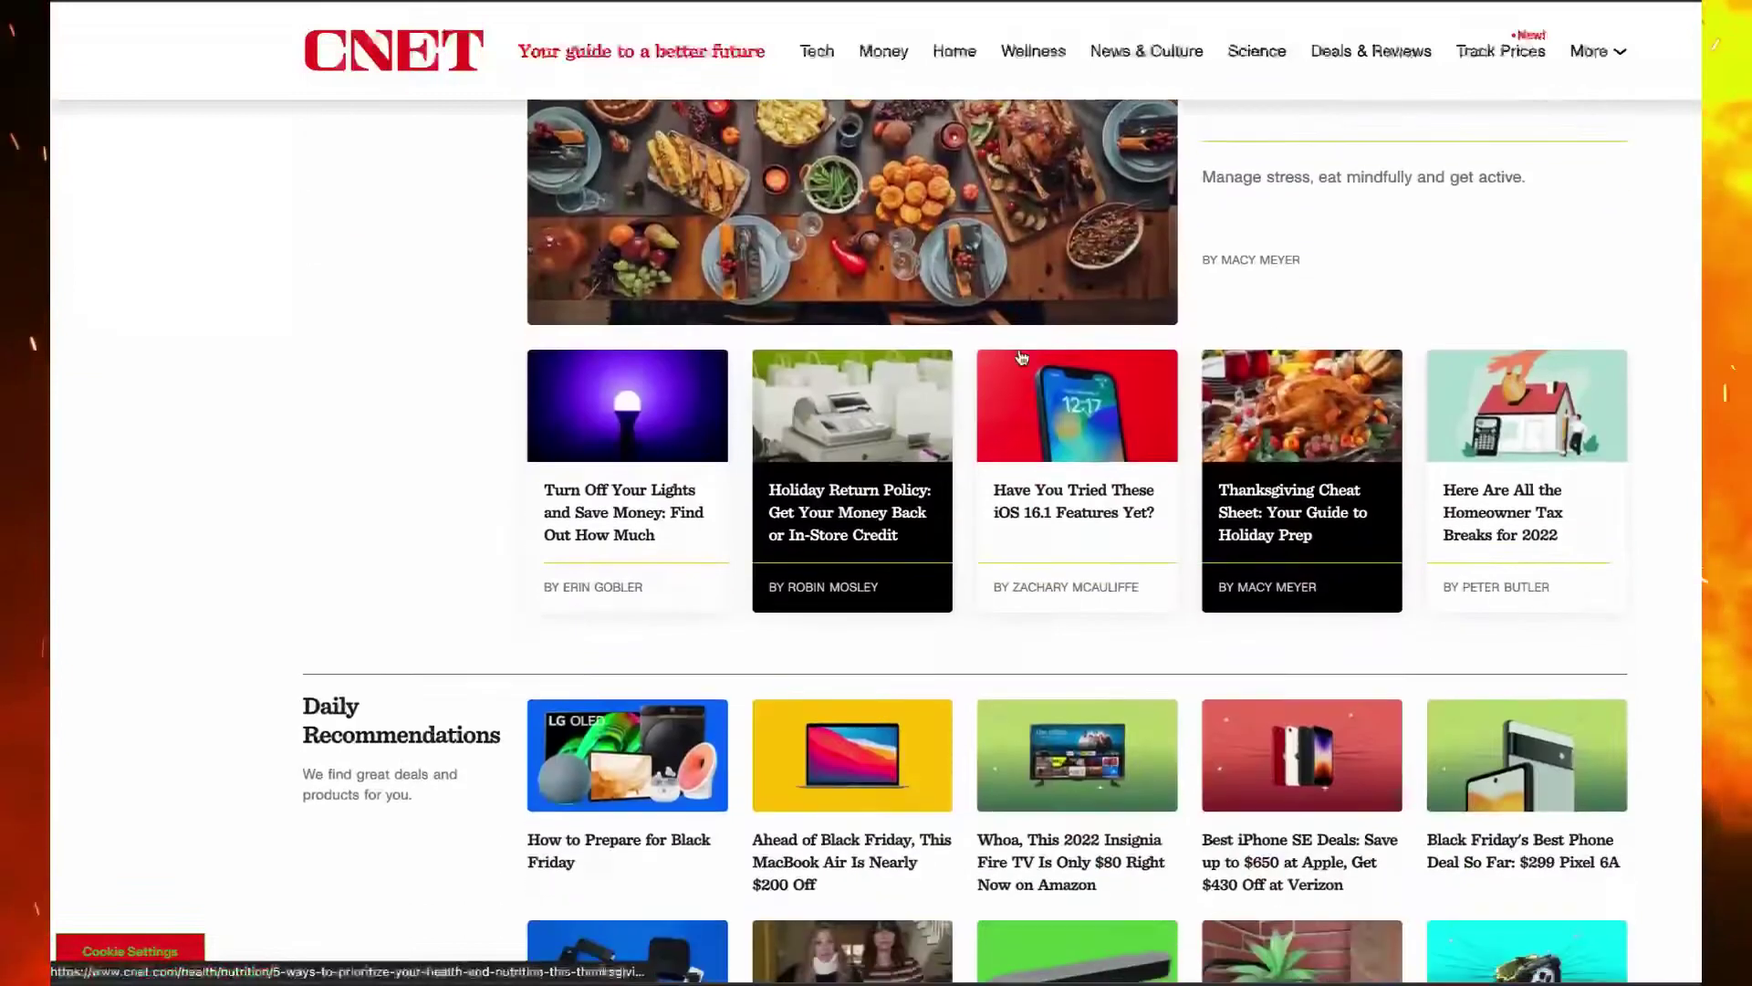
scroll(1020, 358, "down", 3)
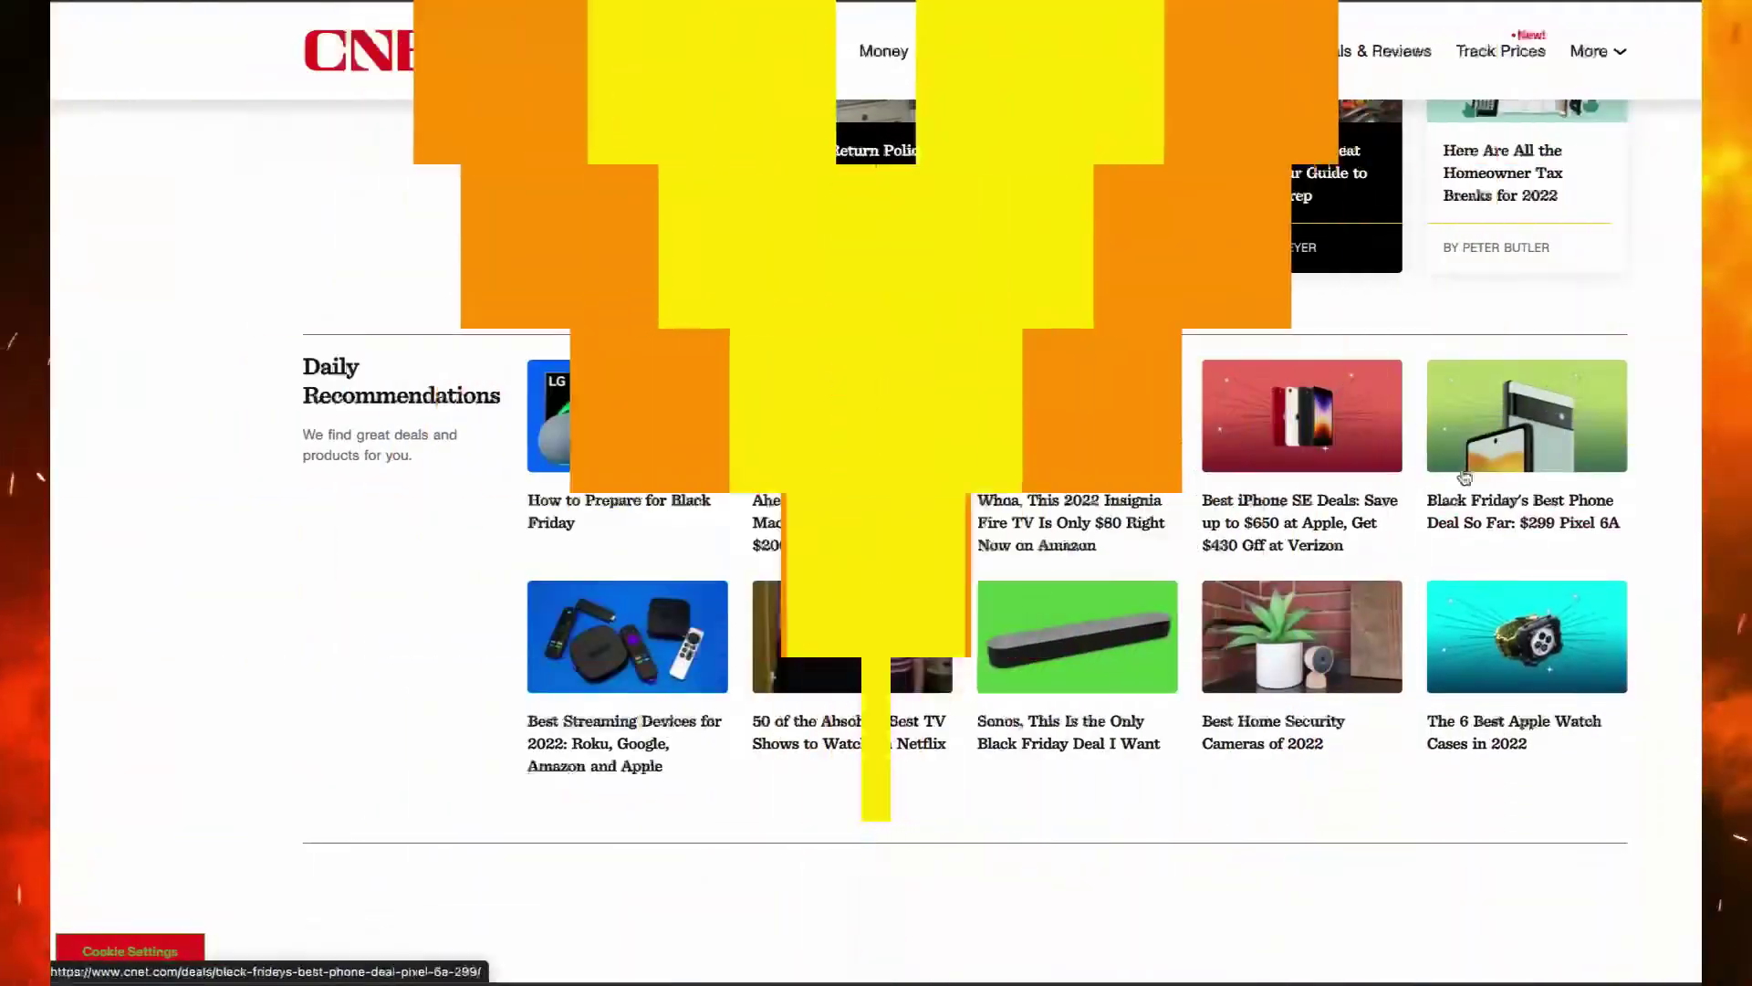
left_click(1479, 486)
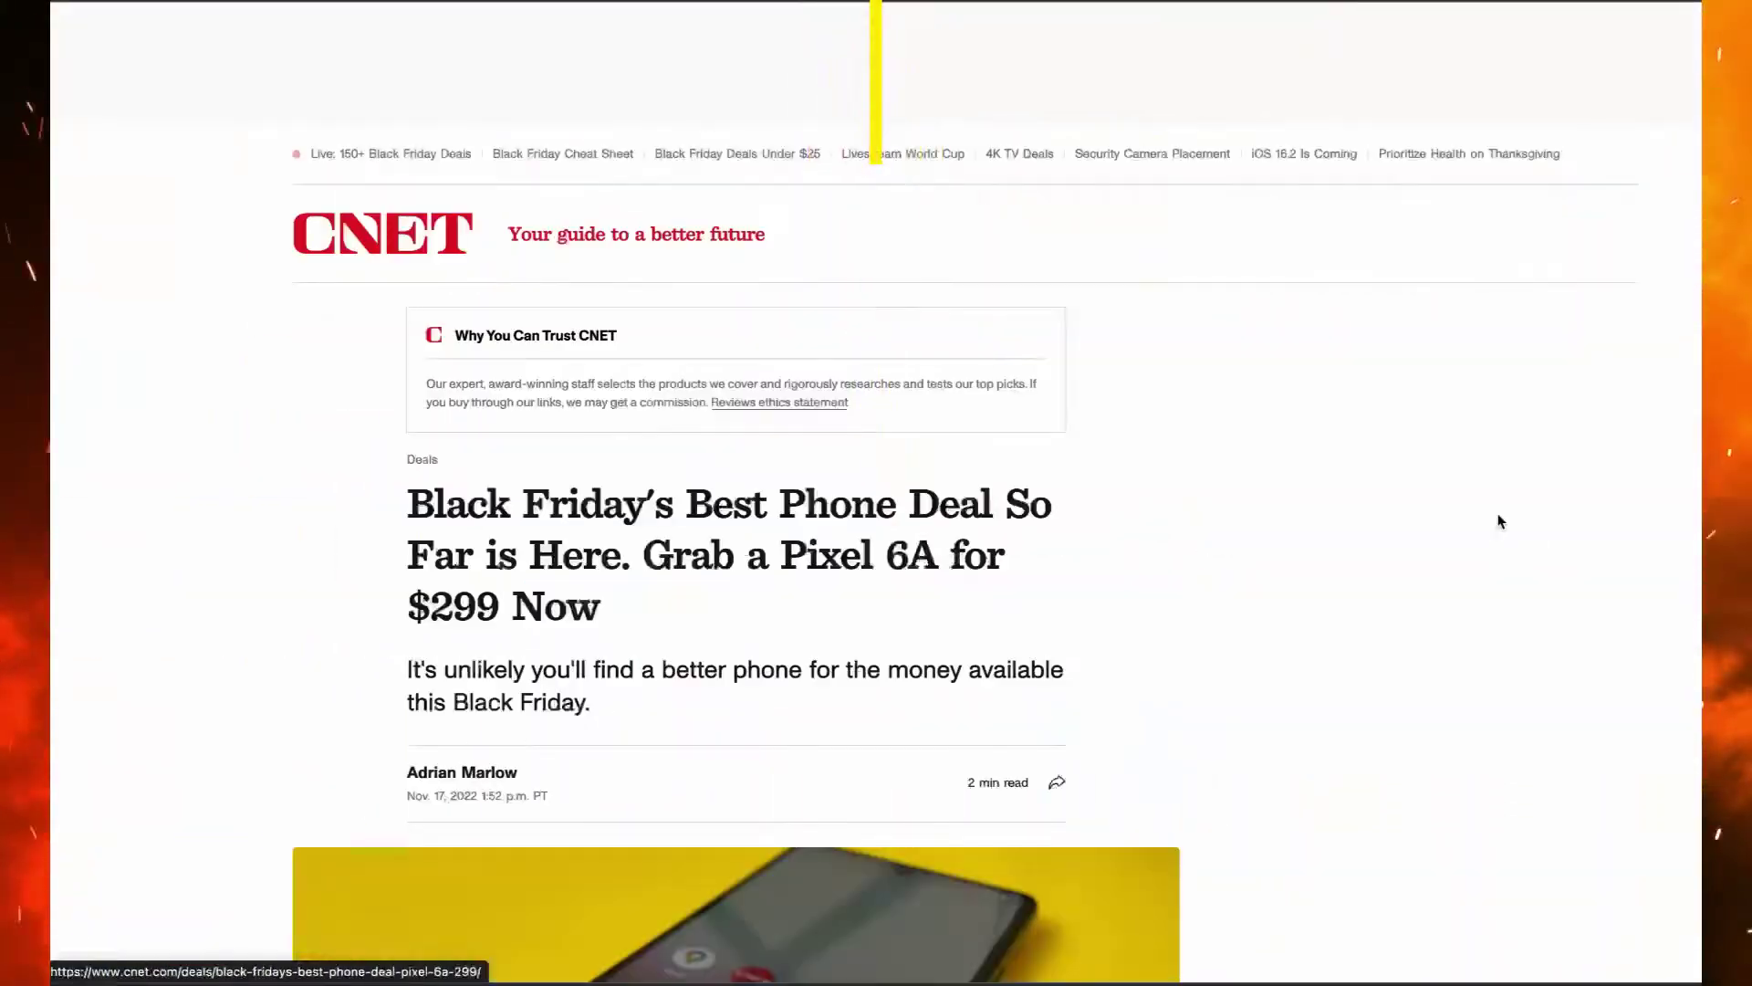
scroll(853, 438, "down", 2)
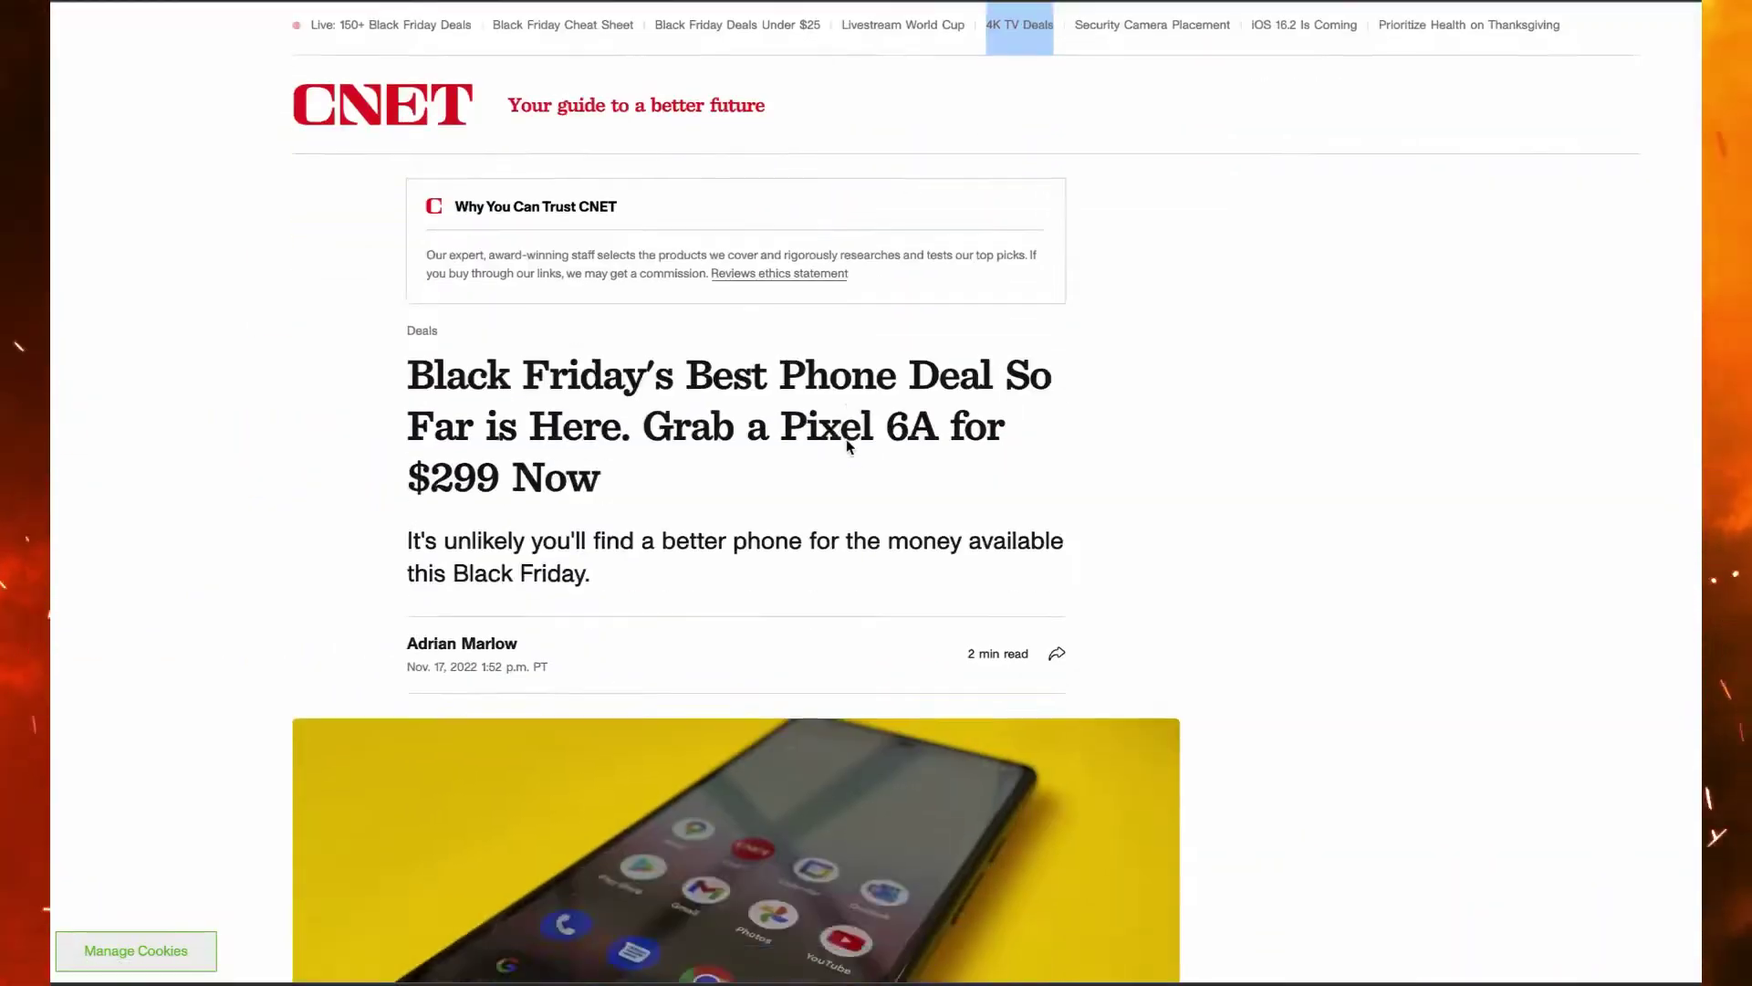
scroll(847, 439, "down", 5)
scroll(846, 439, "down", 3)
scroll(847, 447, "down", 2)
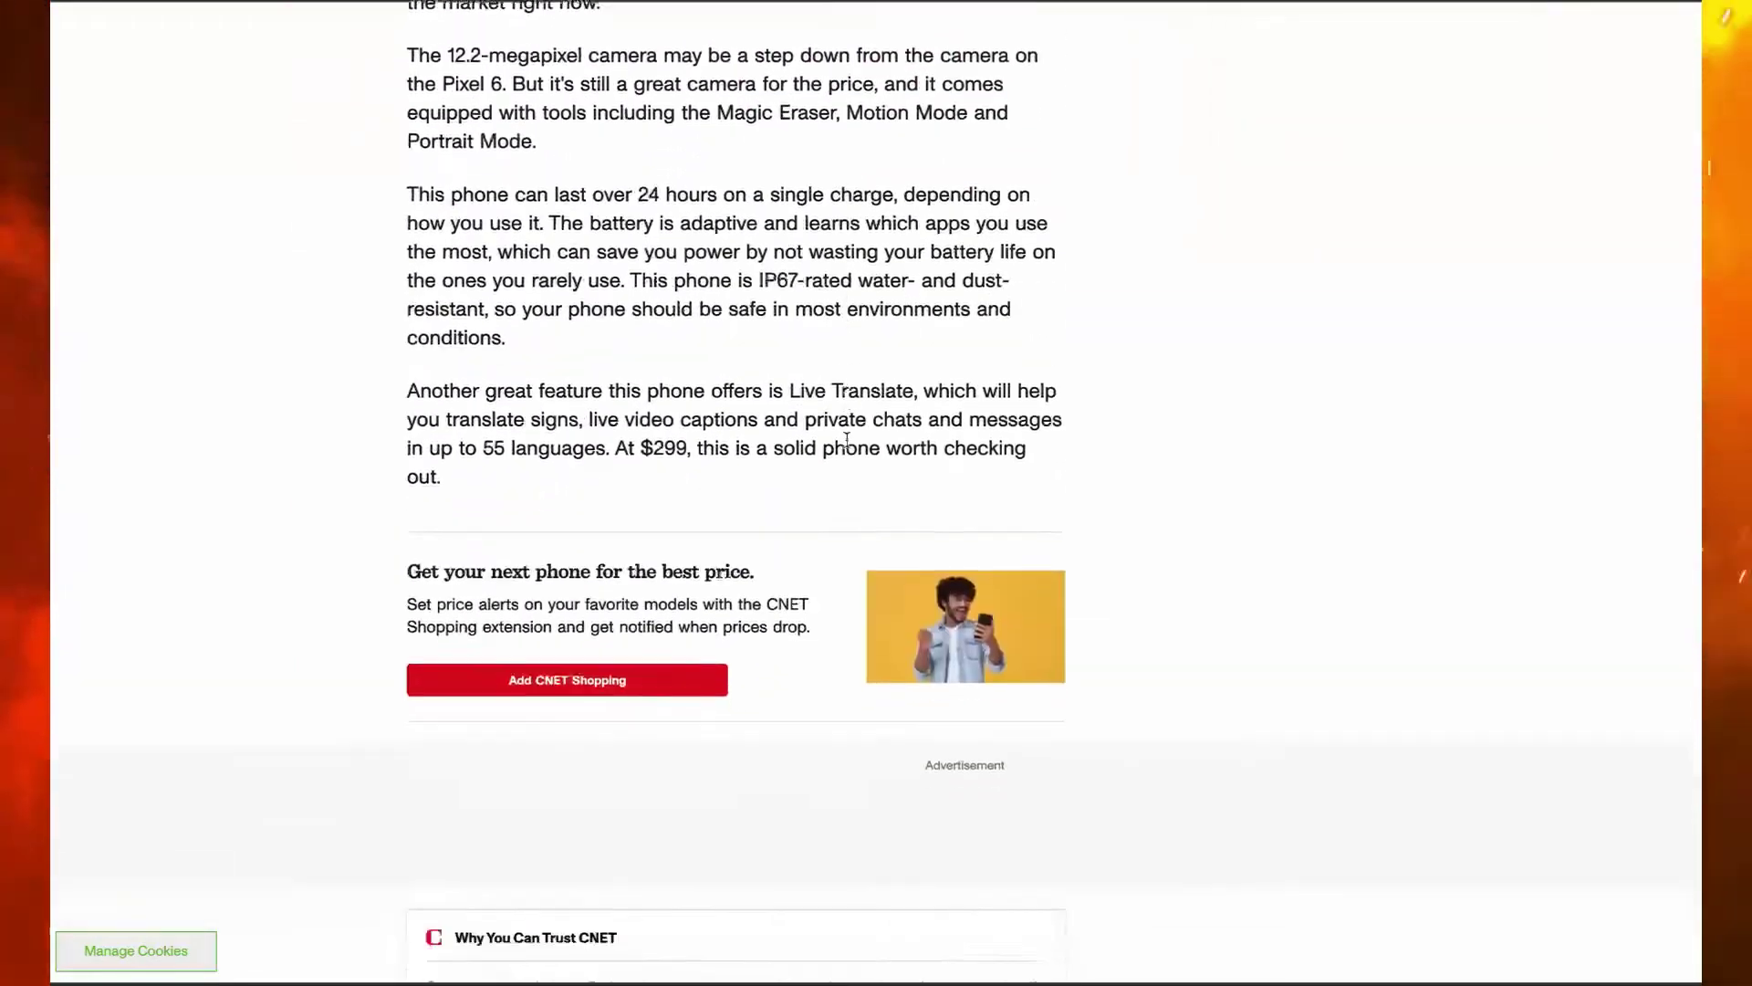
scroll(847, 440, "down", 2)
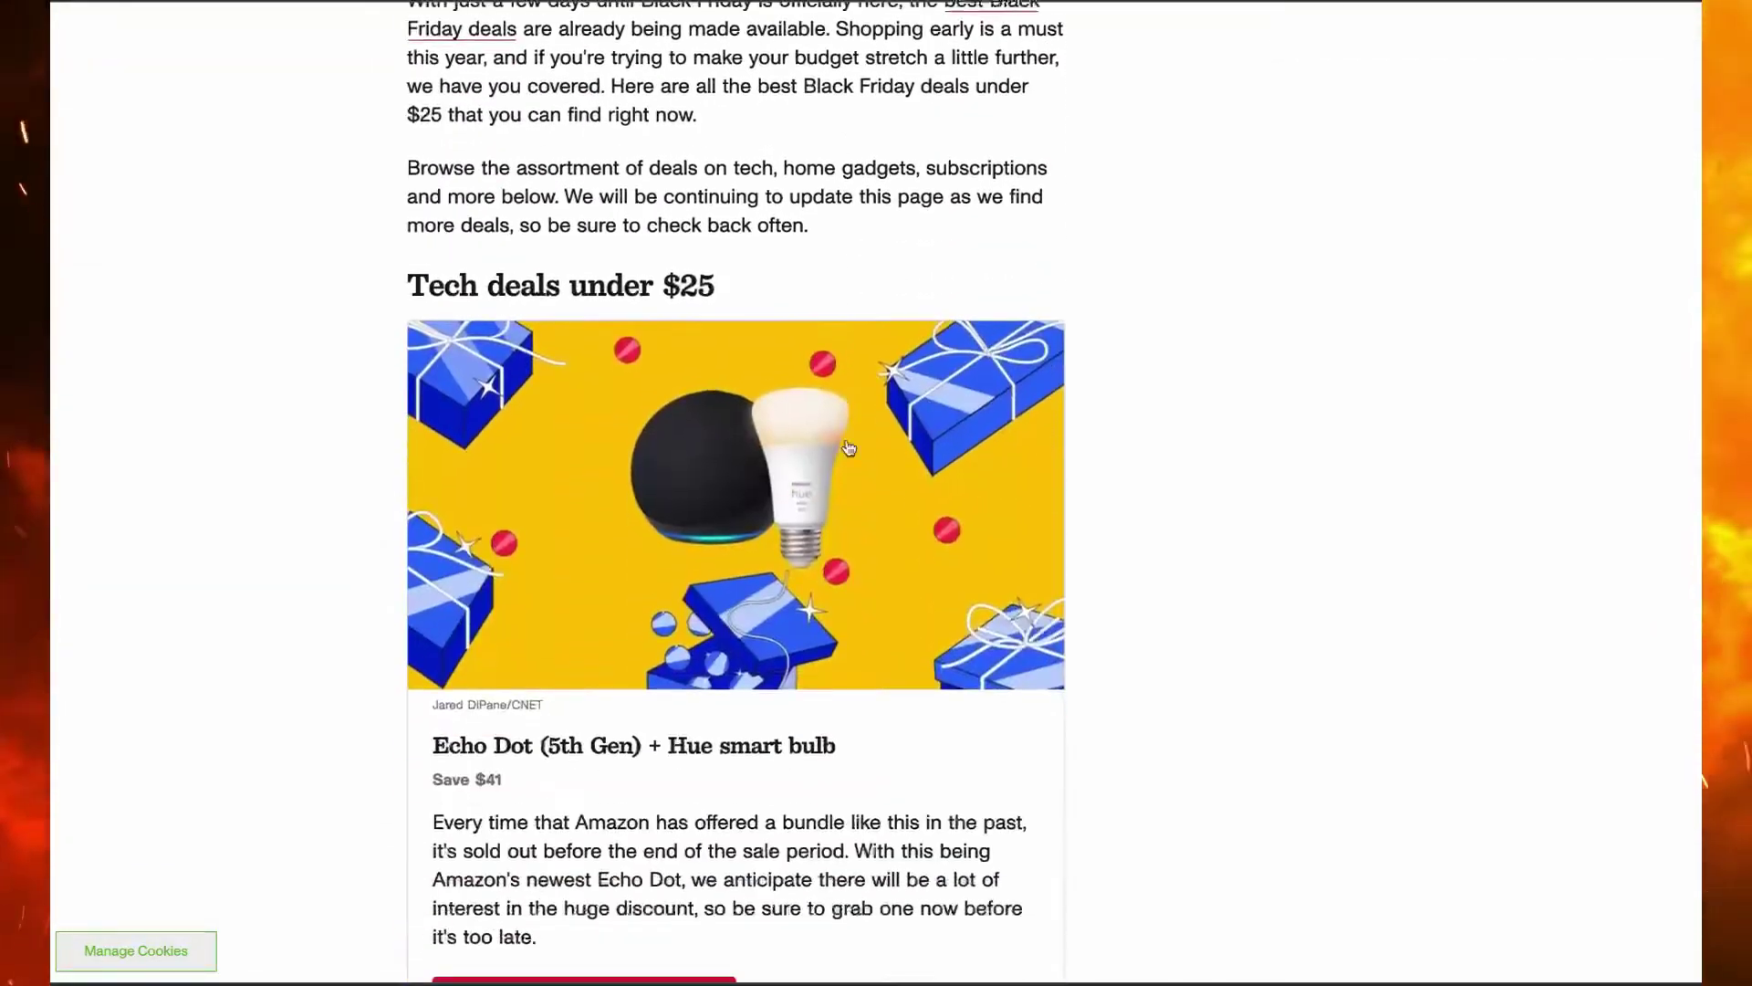
scroll(848, 443, "down", 3)
scroll(845, 447, "down", 1)
scroll(848, 446, "down", 3)
scroll(847, 446, "down", 3)
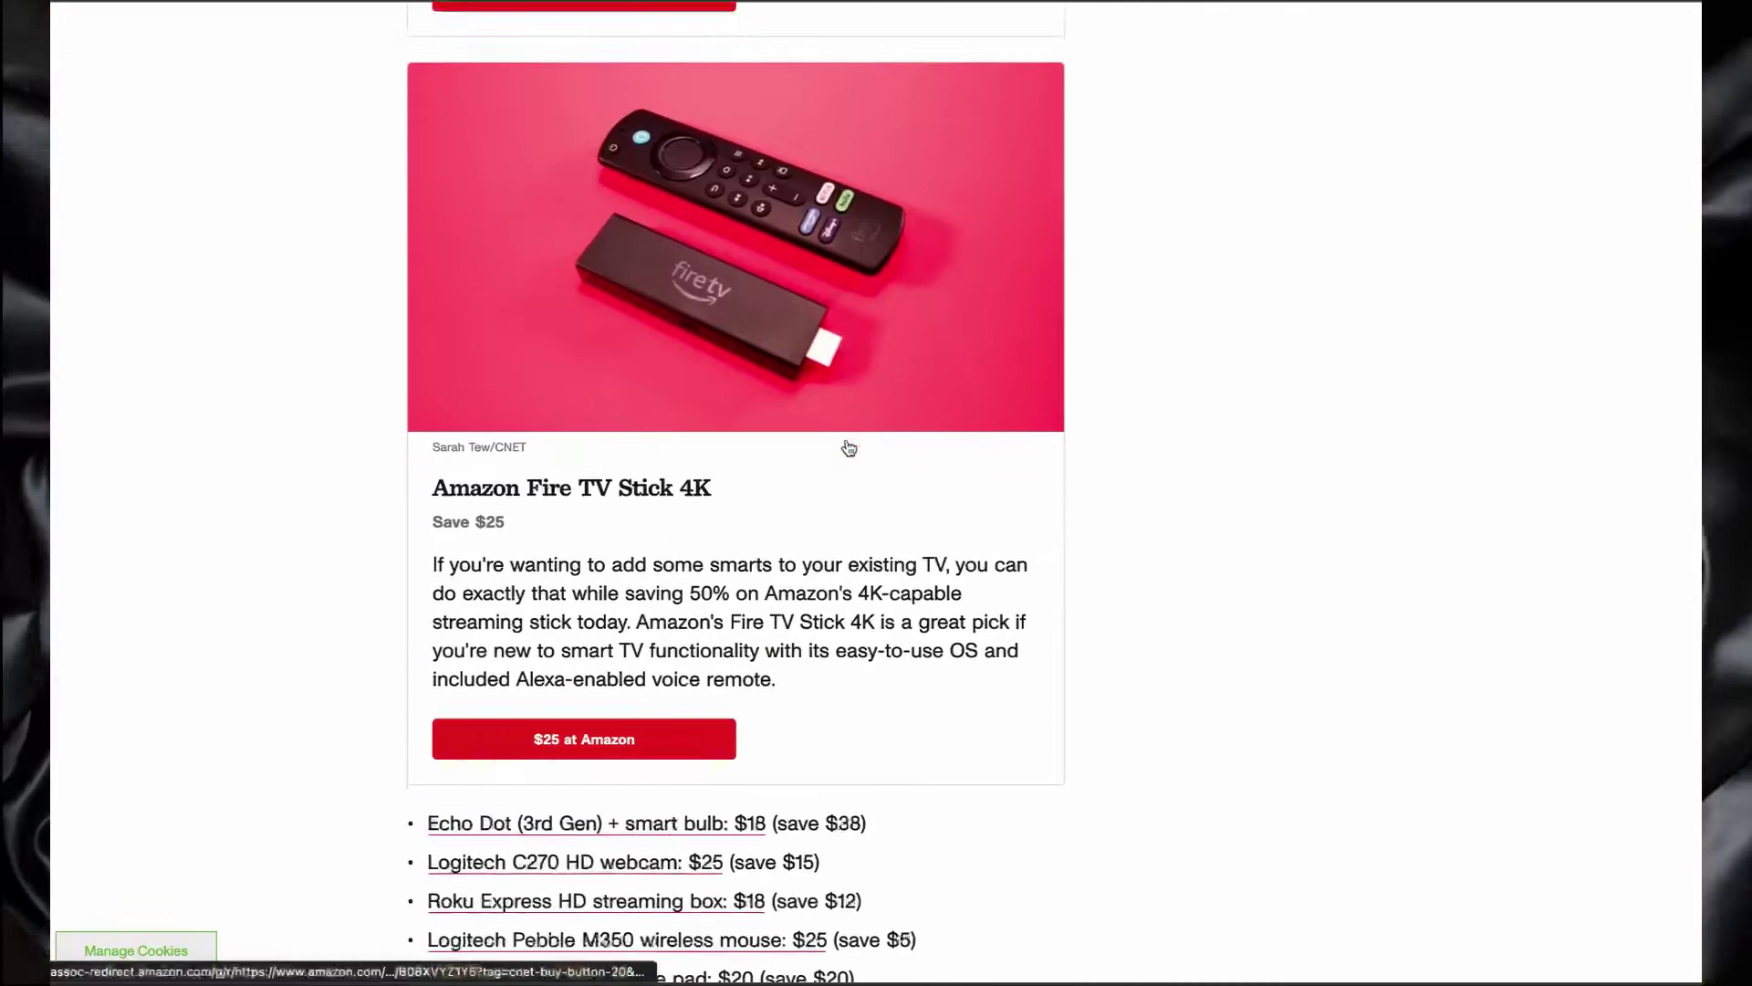
scroll(848, 443, "down", 1)
scroll(847, 441, "down", 3)
scroll(847, 439, "down", 4)
scroll(847, 440, "down", 3)
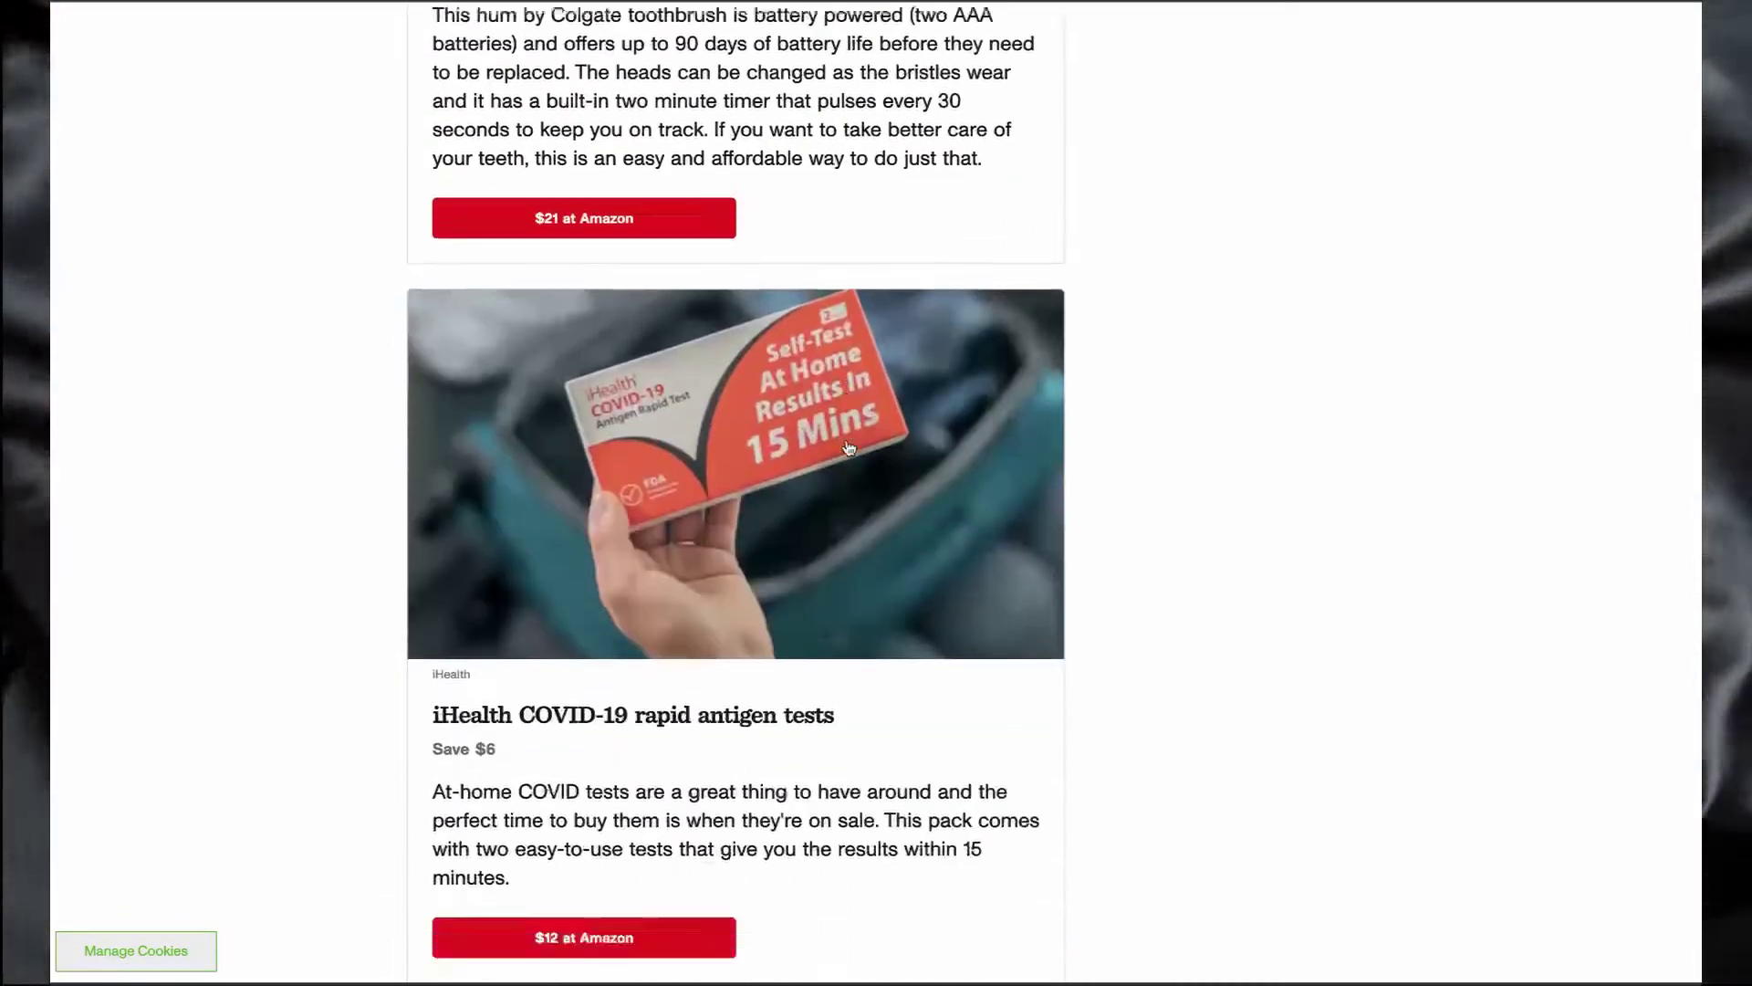
scroll(848, 443, "down", 3)
scroll(847, 444, "down", 4)
scroll(848, 448, "down", 2)
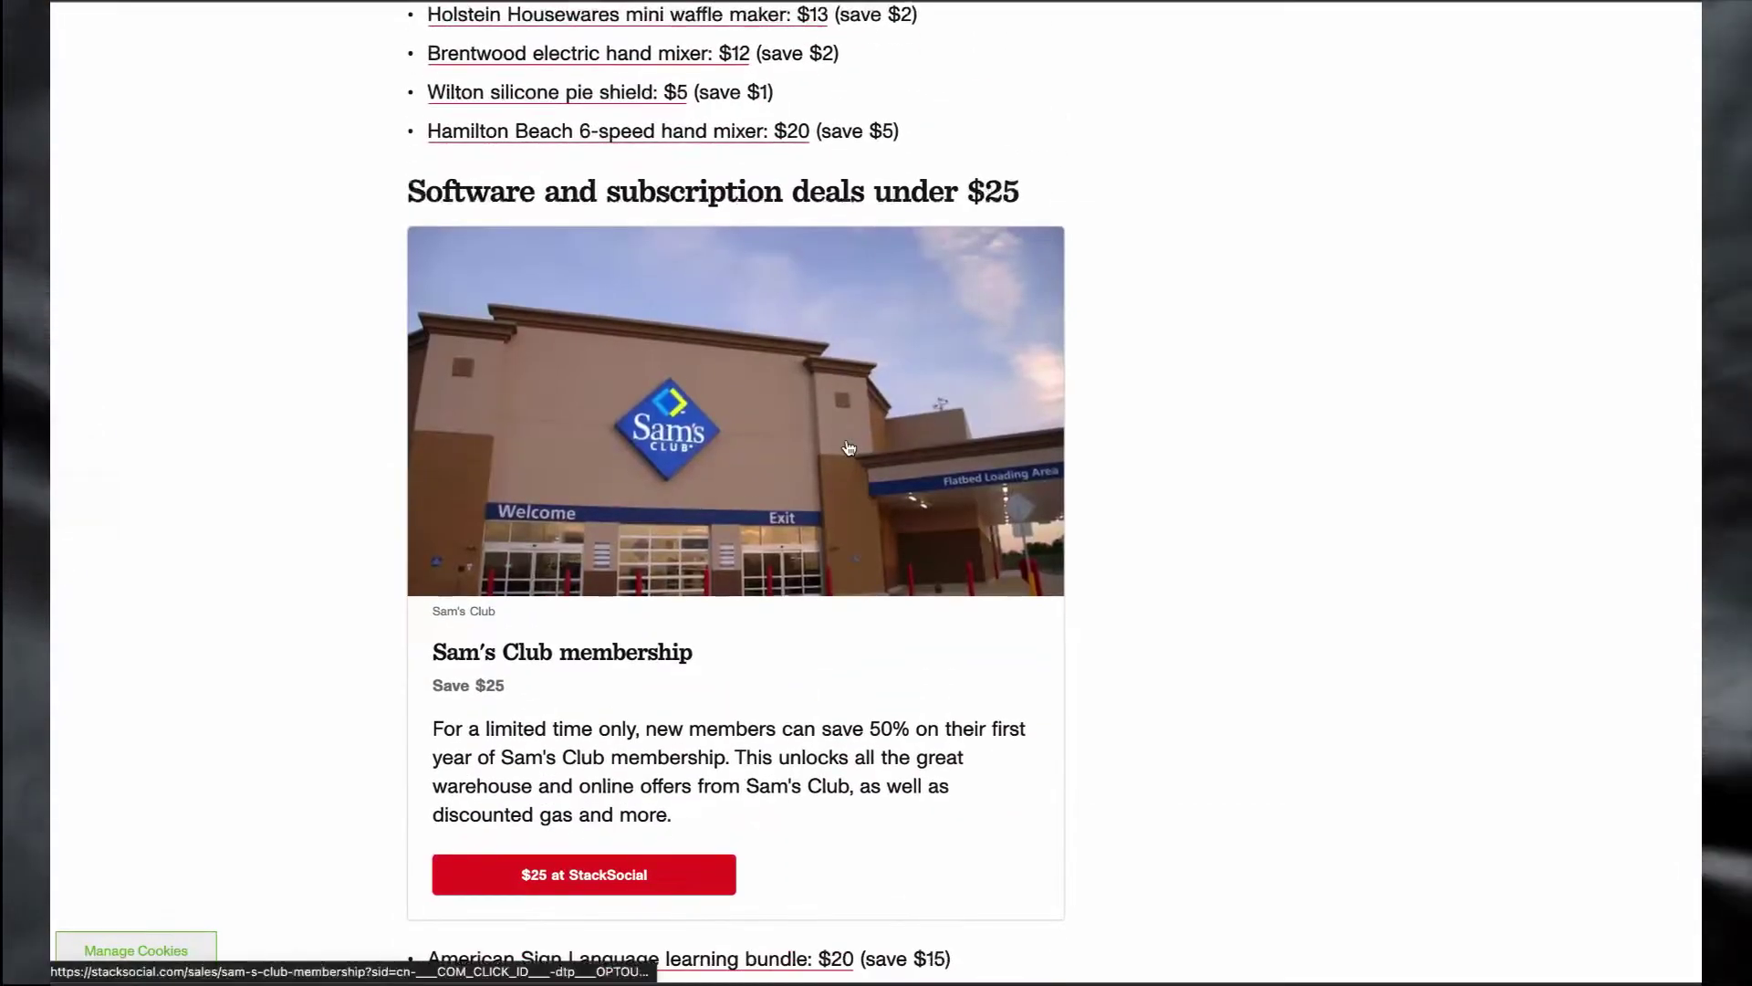
scroll(1111, 695, "down", 3)
scroll(1111, 697, "down", 3)
scroll(1109, 695, "down", 1)
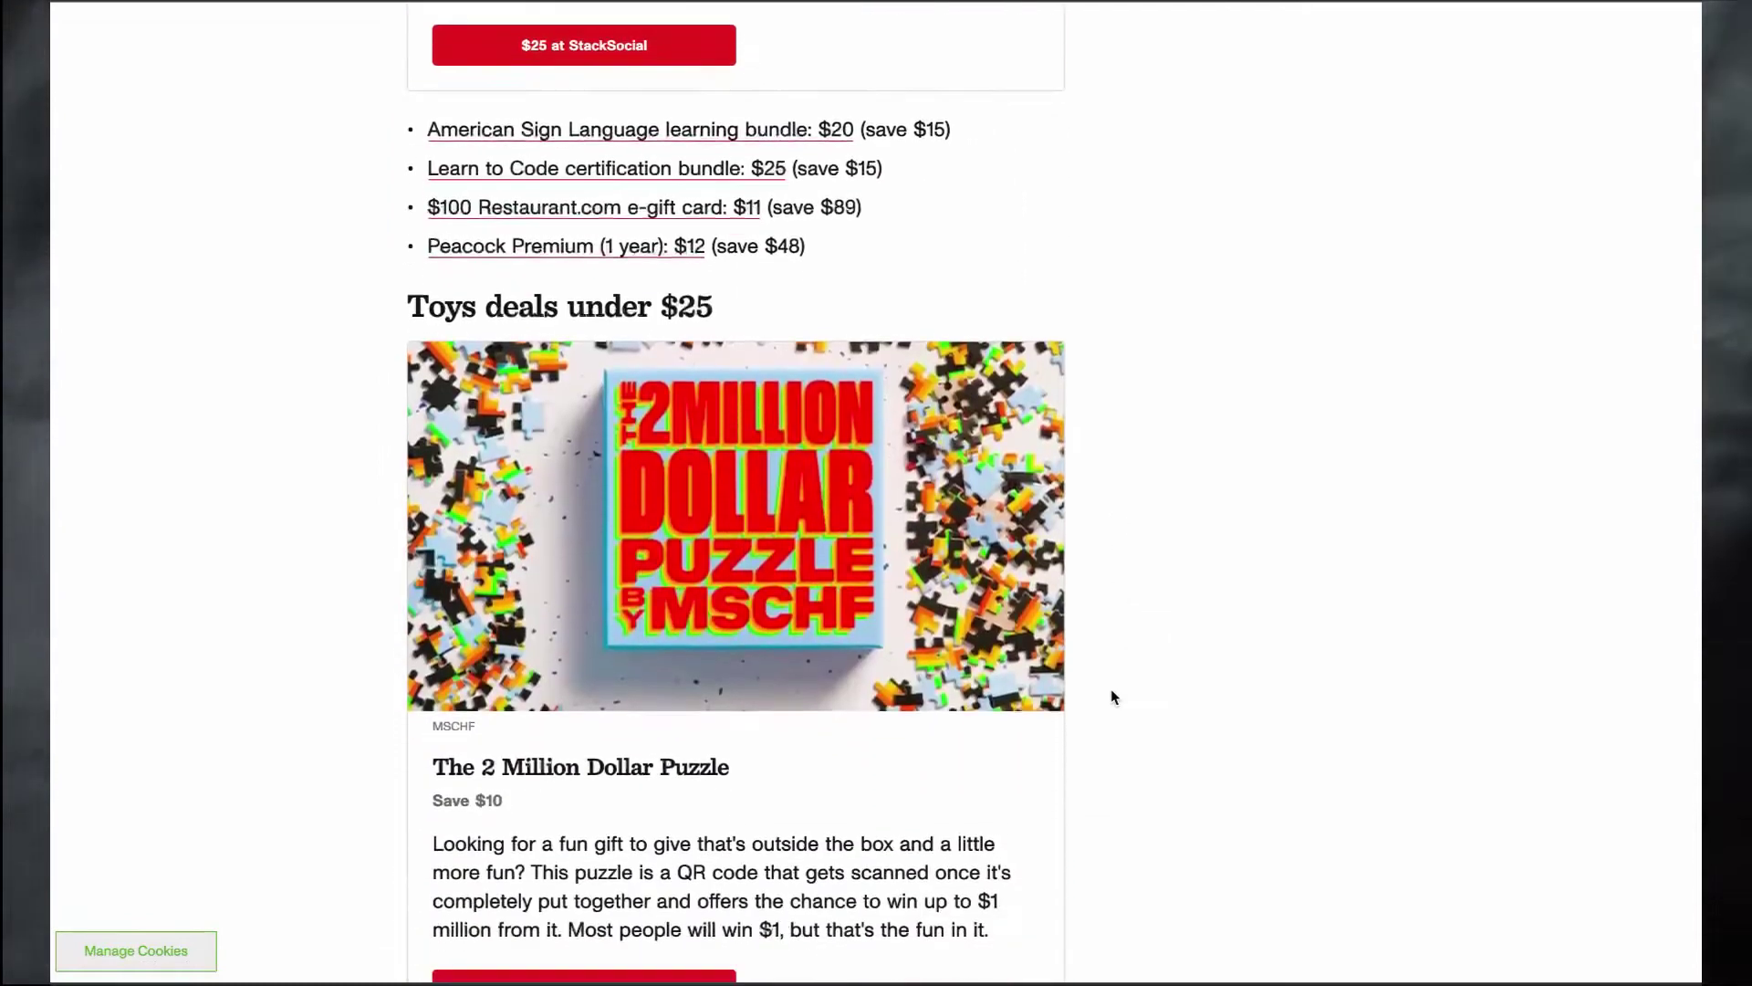
scroll(1110, 698, "left", 3)
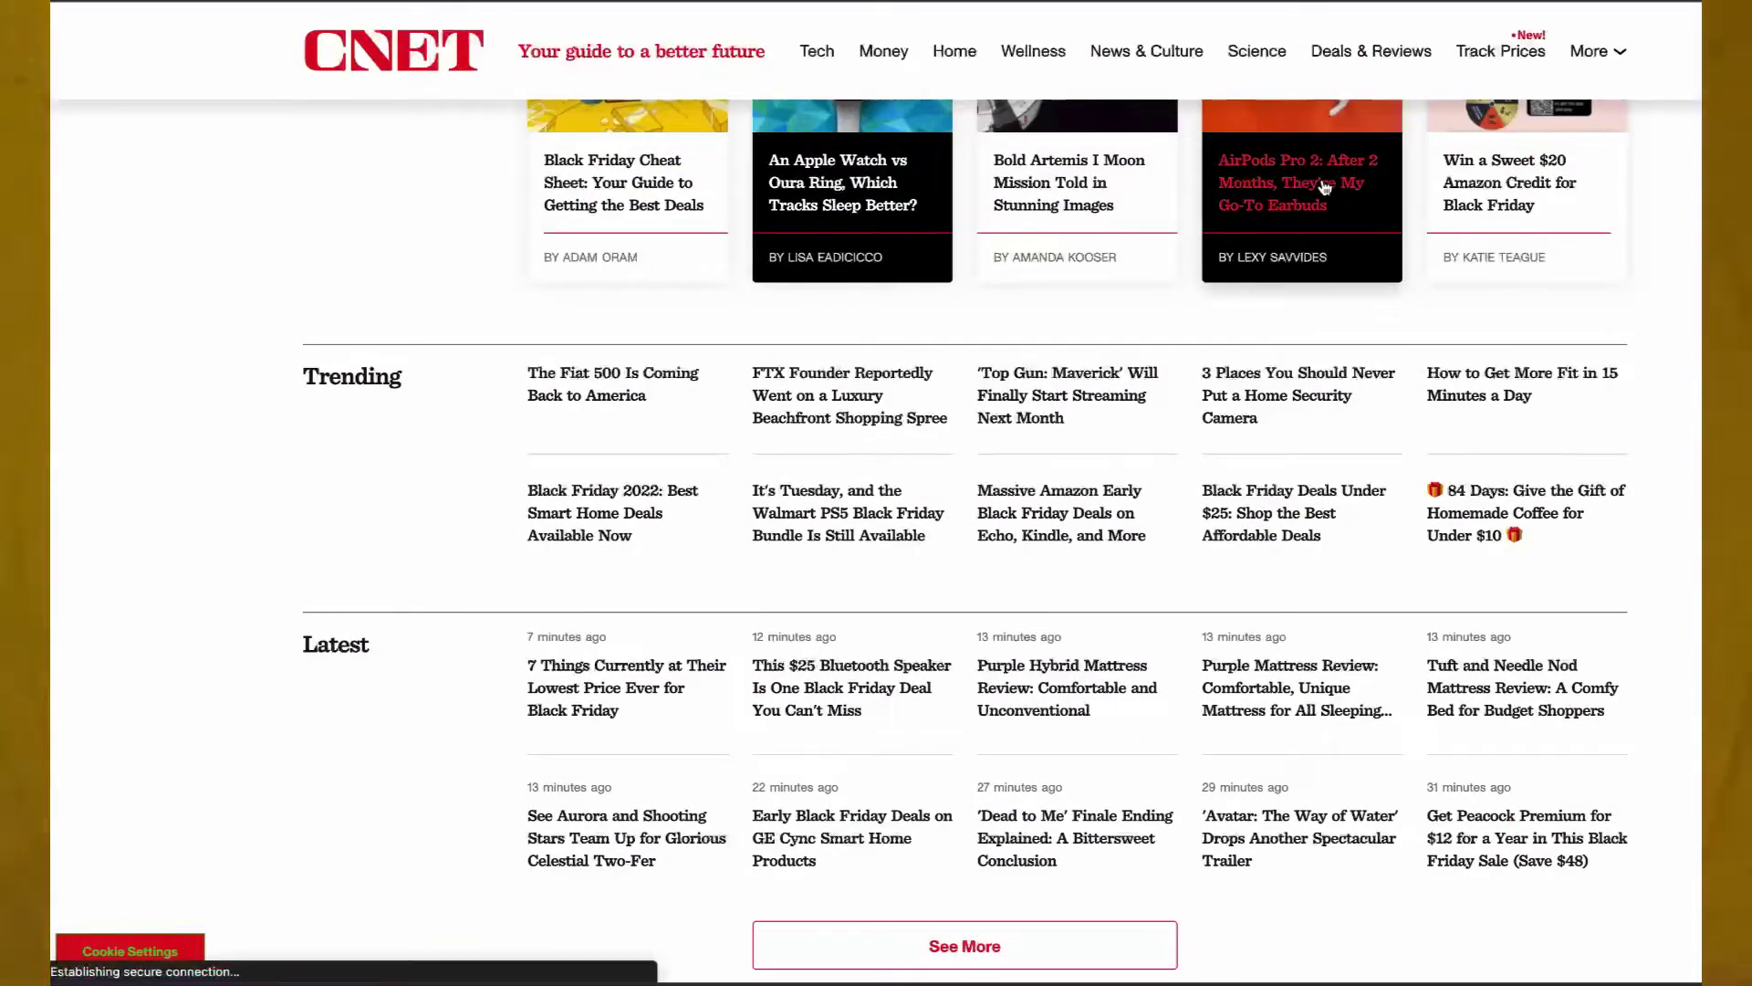
scroll(1324, 188, "down", 5)
scroll(1324, 188, "down", 4)
scroll(1324, 188, "down", 4)
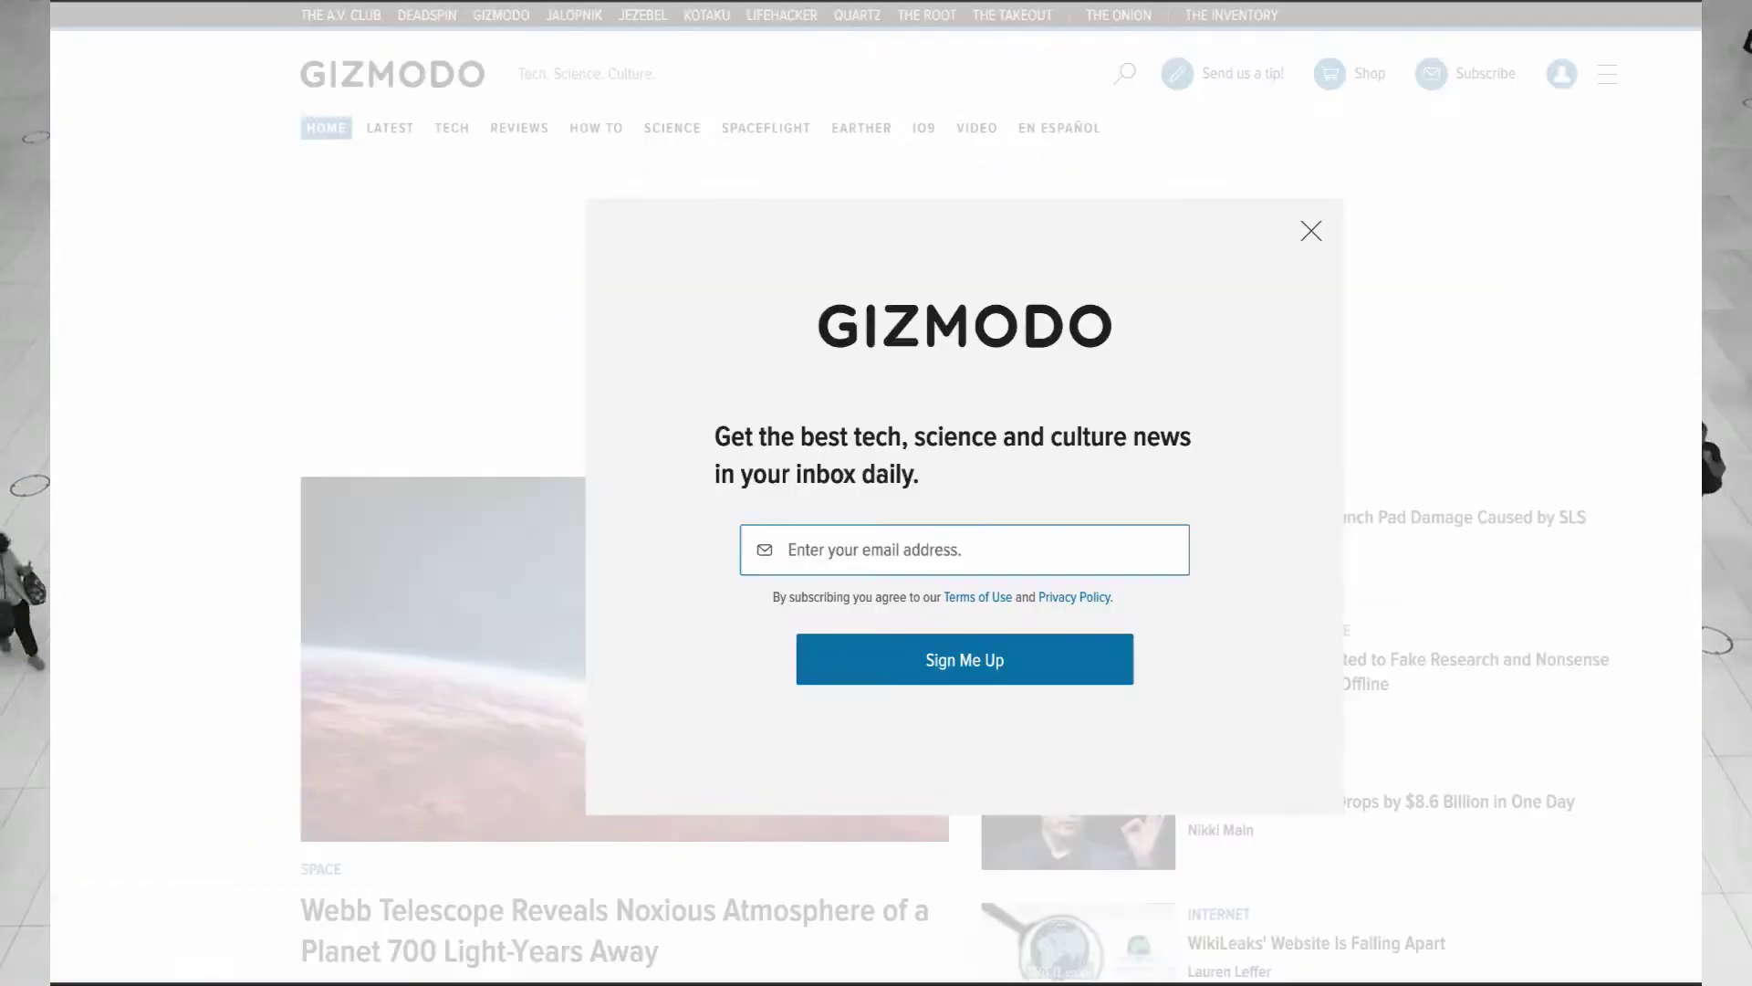
scroll(1059, 414, "down", 1)
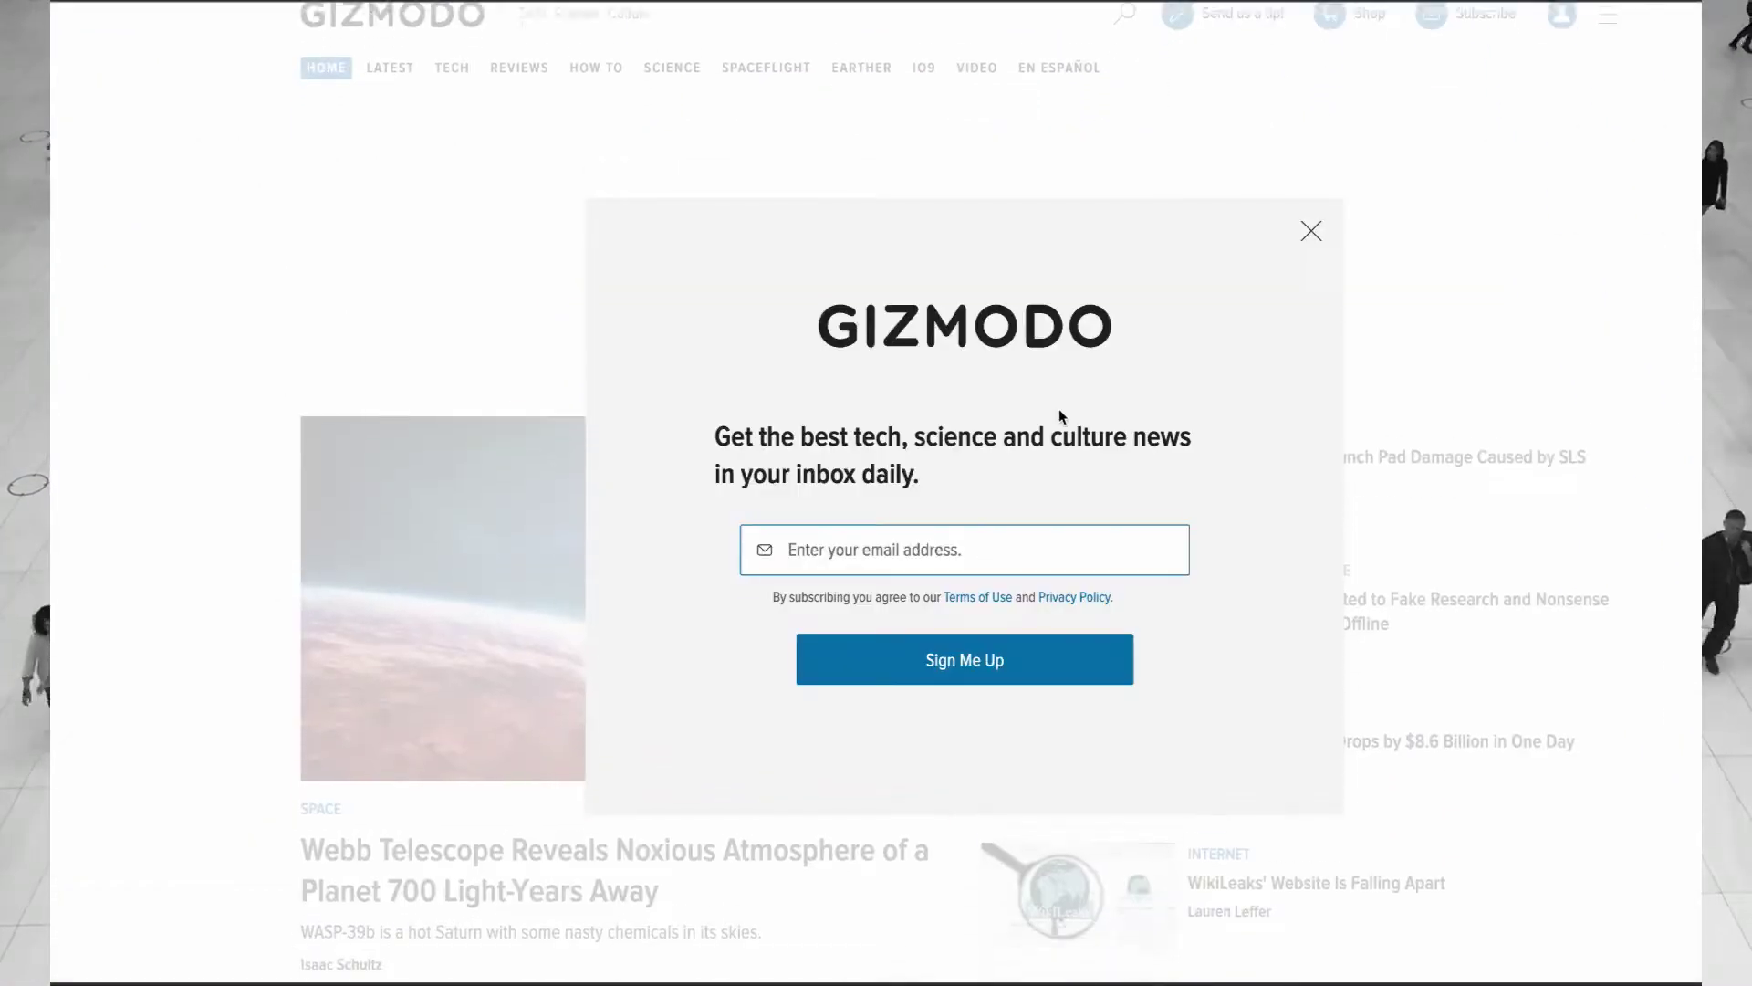
Step: Dismiss the Gizmodo newsletter signup popup and the stray context menu
left_click(1311, 230)
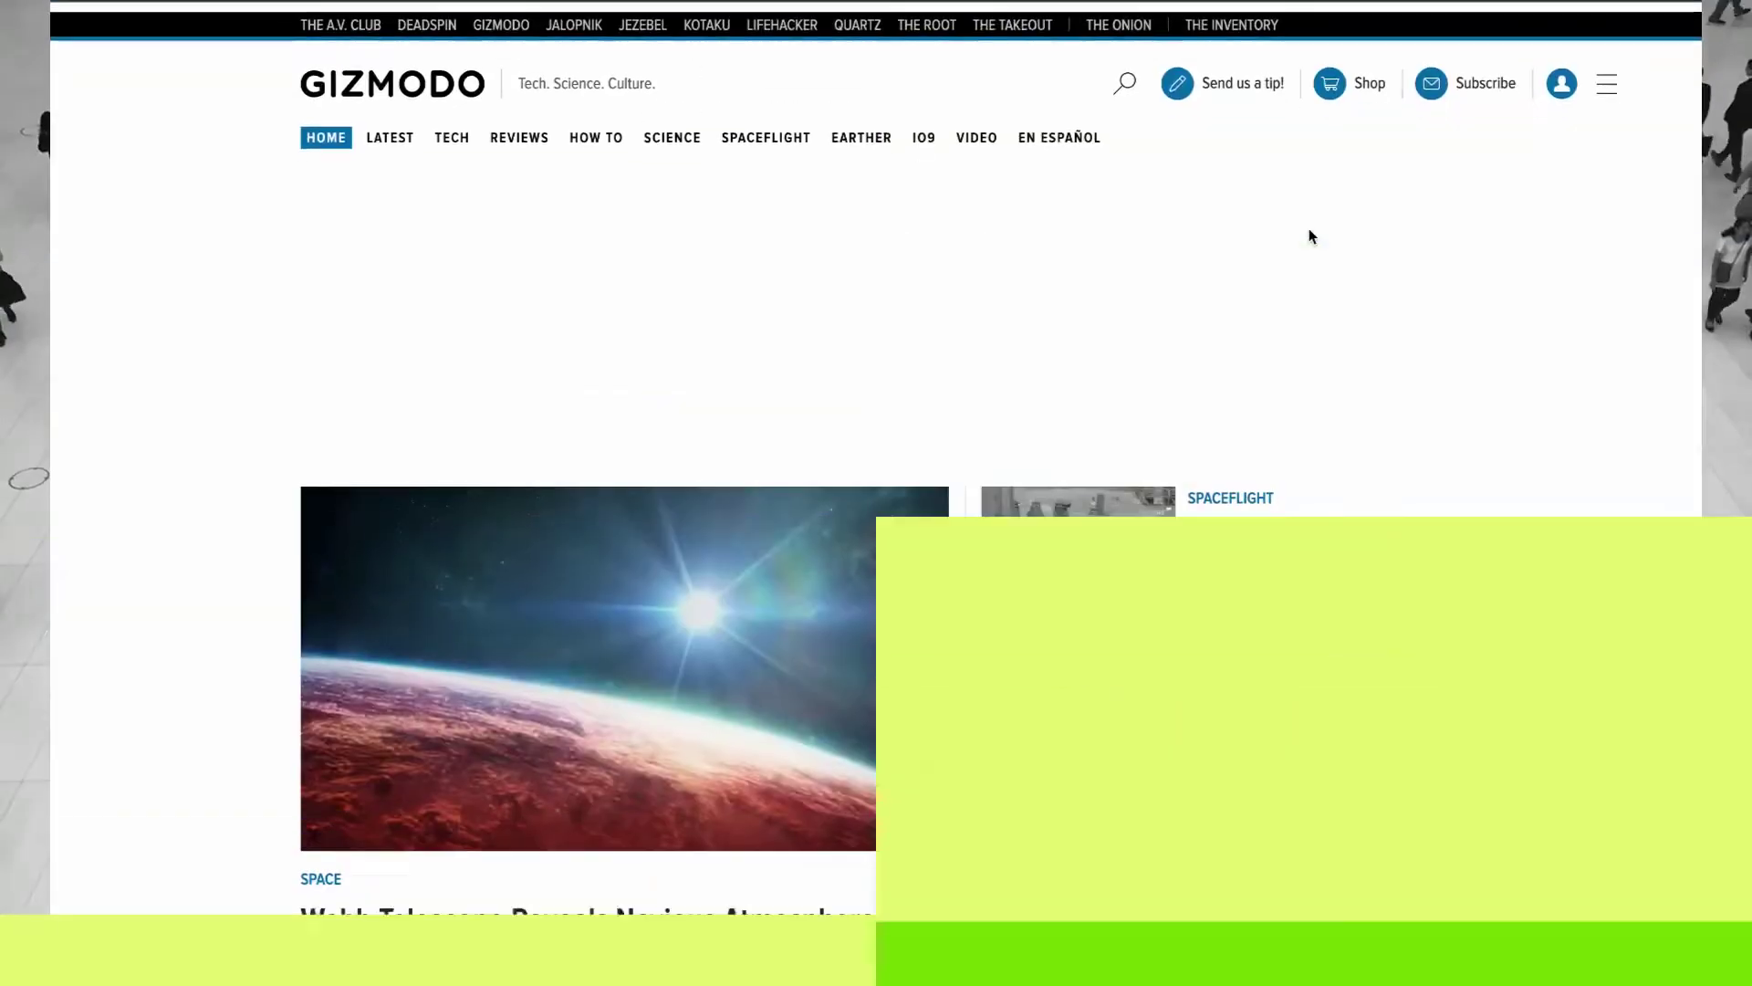
scroll(1309, 237, "down", 2)
scroll(1310, 236, "down", 5)
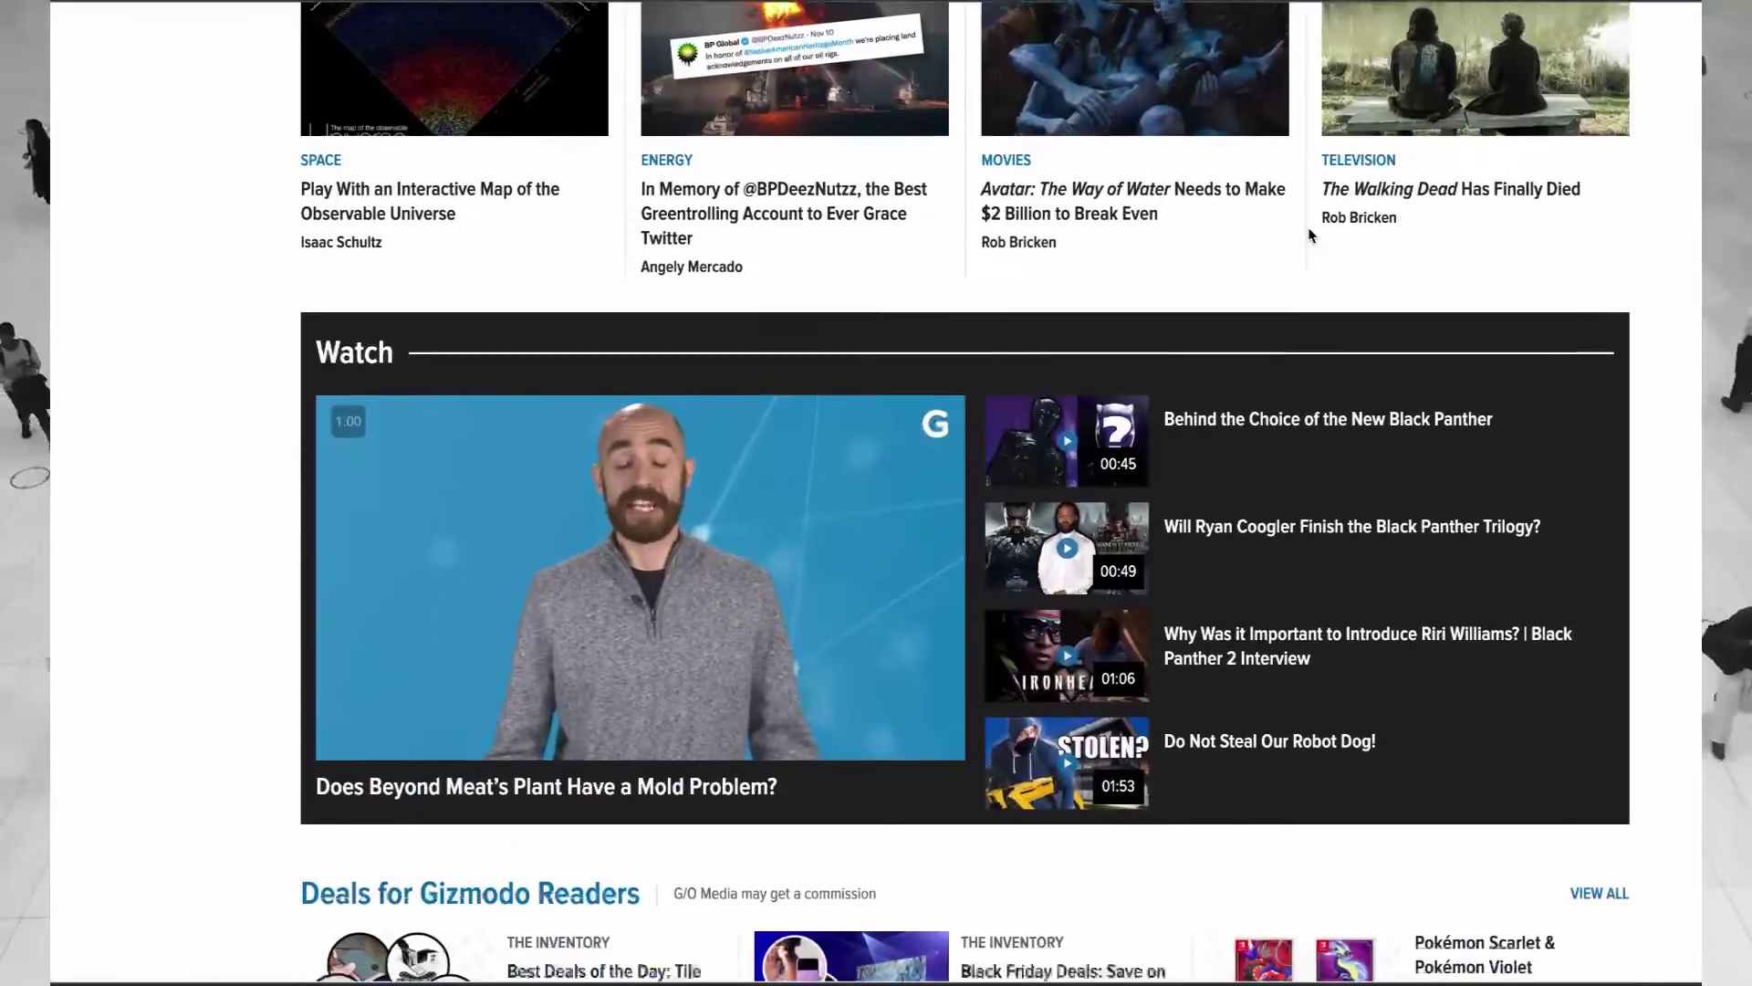
right_click(1312, 230)
left_click(1158, 215)
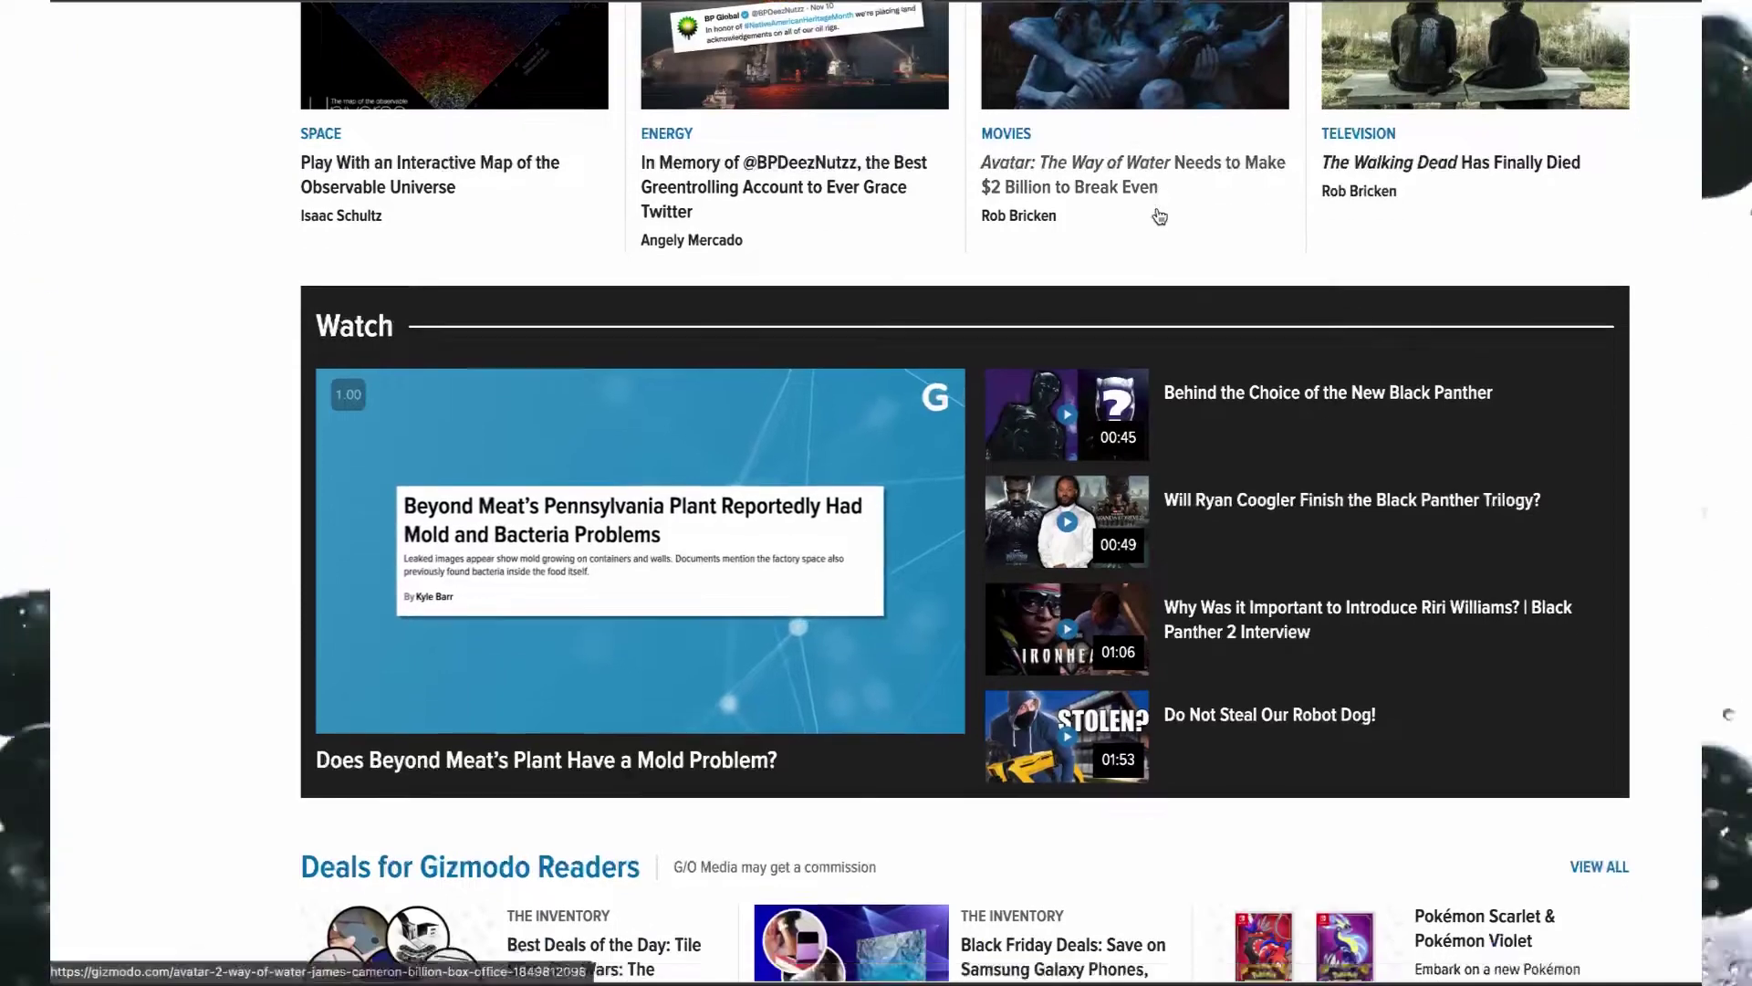
scroll(1158, 215, "down", 3)
scroll(1158, 216, "down", 2)
scroll(1158, 215, "down", 3)
scroll(1159, 215, "down", 3)
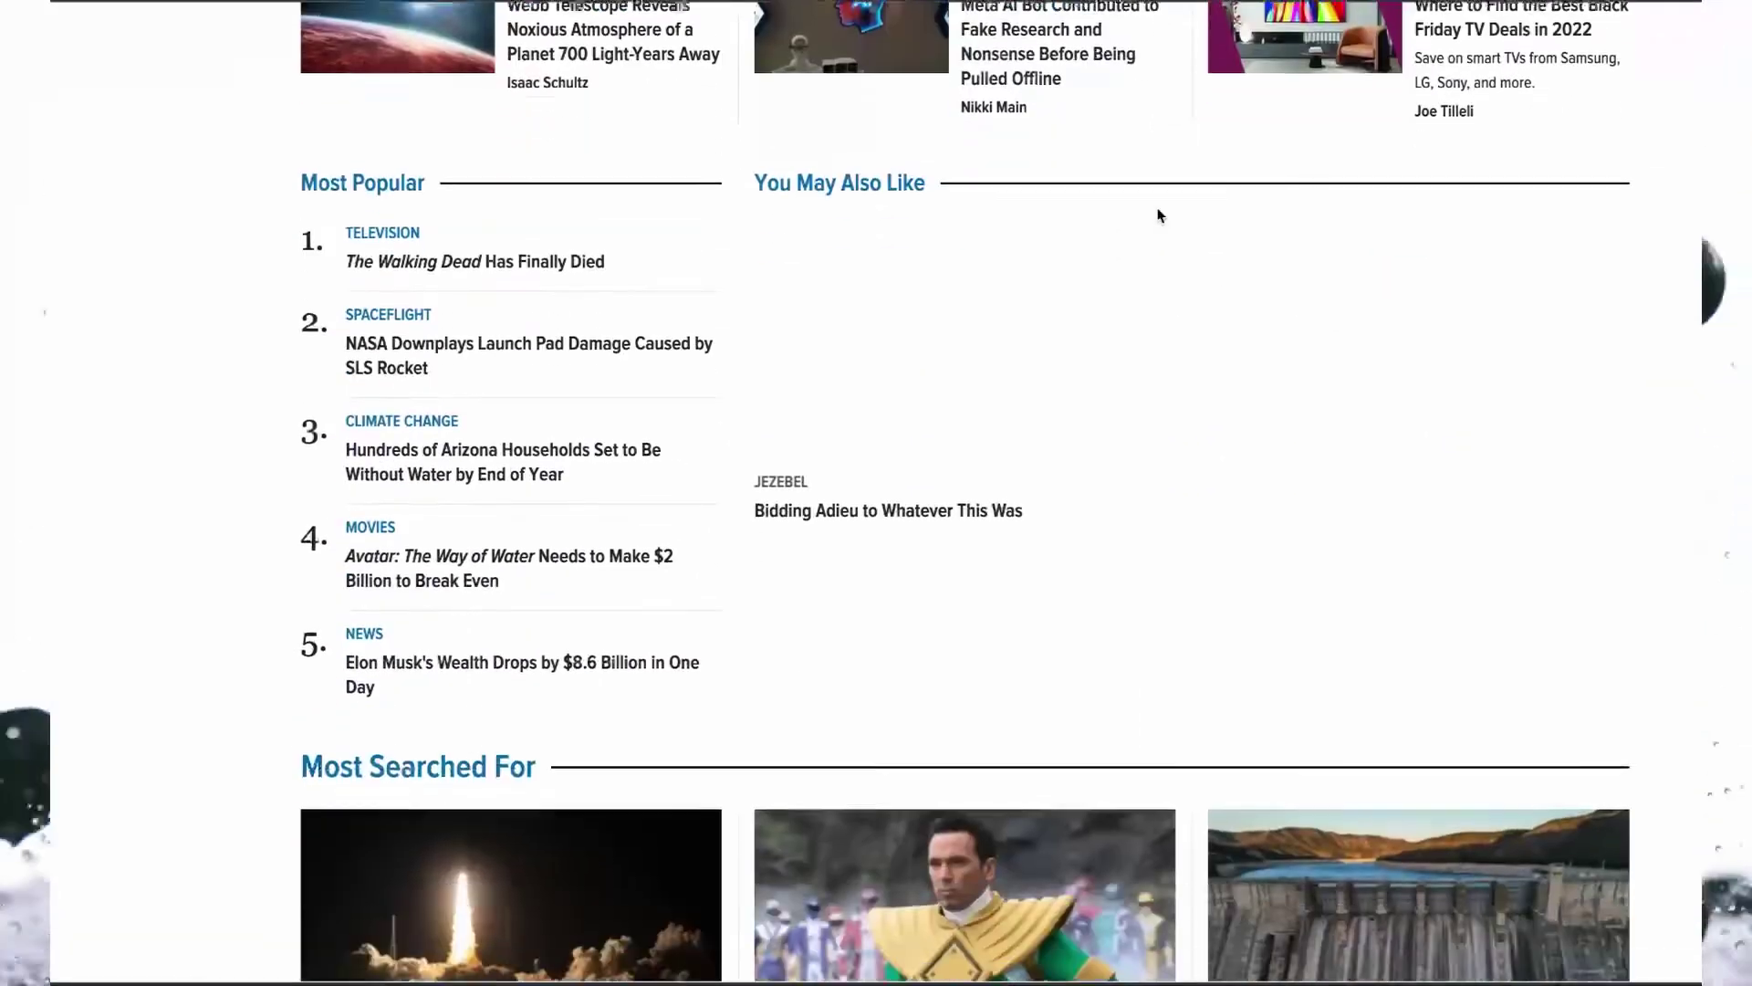
scroll(1159, 216, "down", 2)
scroll(1159, 215, "down", 2)
scroll(1158, 215, "down", 2)
scroll(1158, 216, "down", 2)
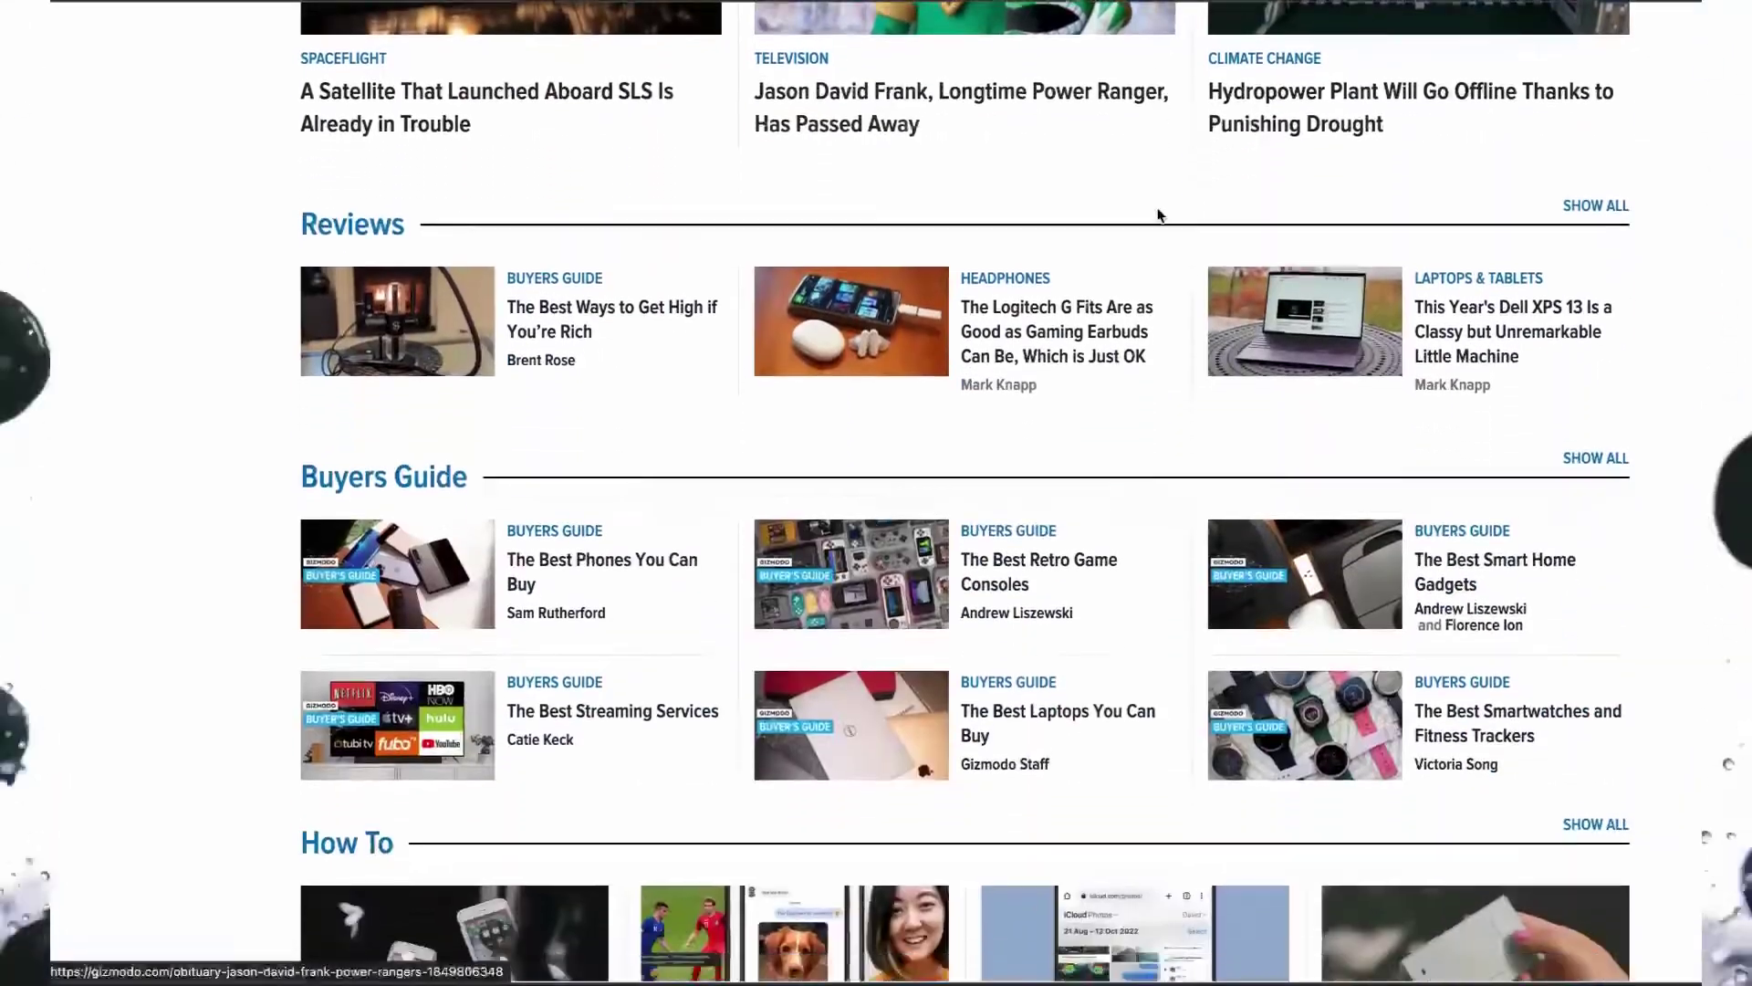
scroll(1158, 215, "down", 1)
scroll(1159, 214, "down", 2)
scroll(1158, 215, "down", 1)
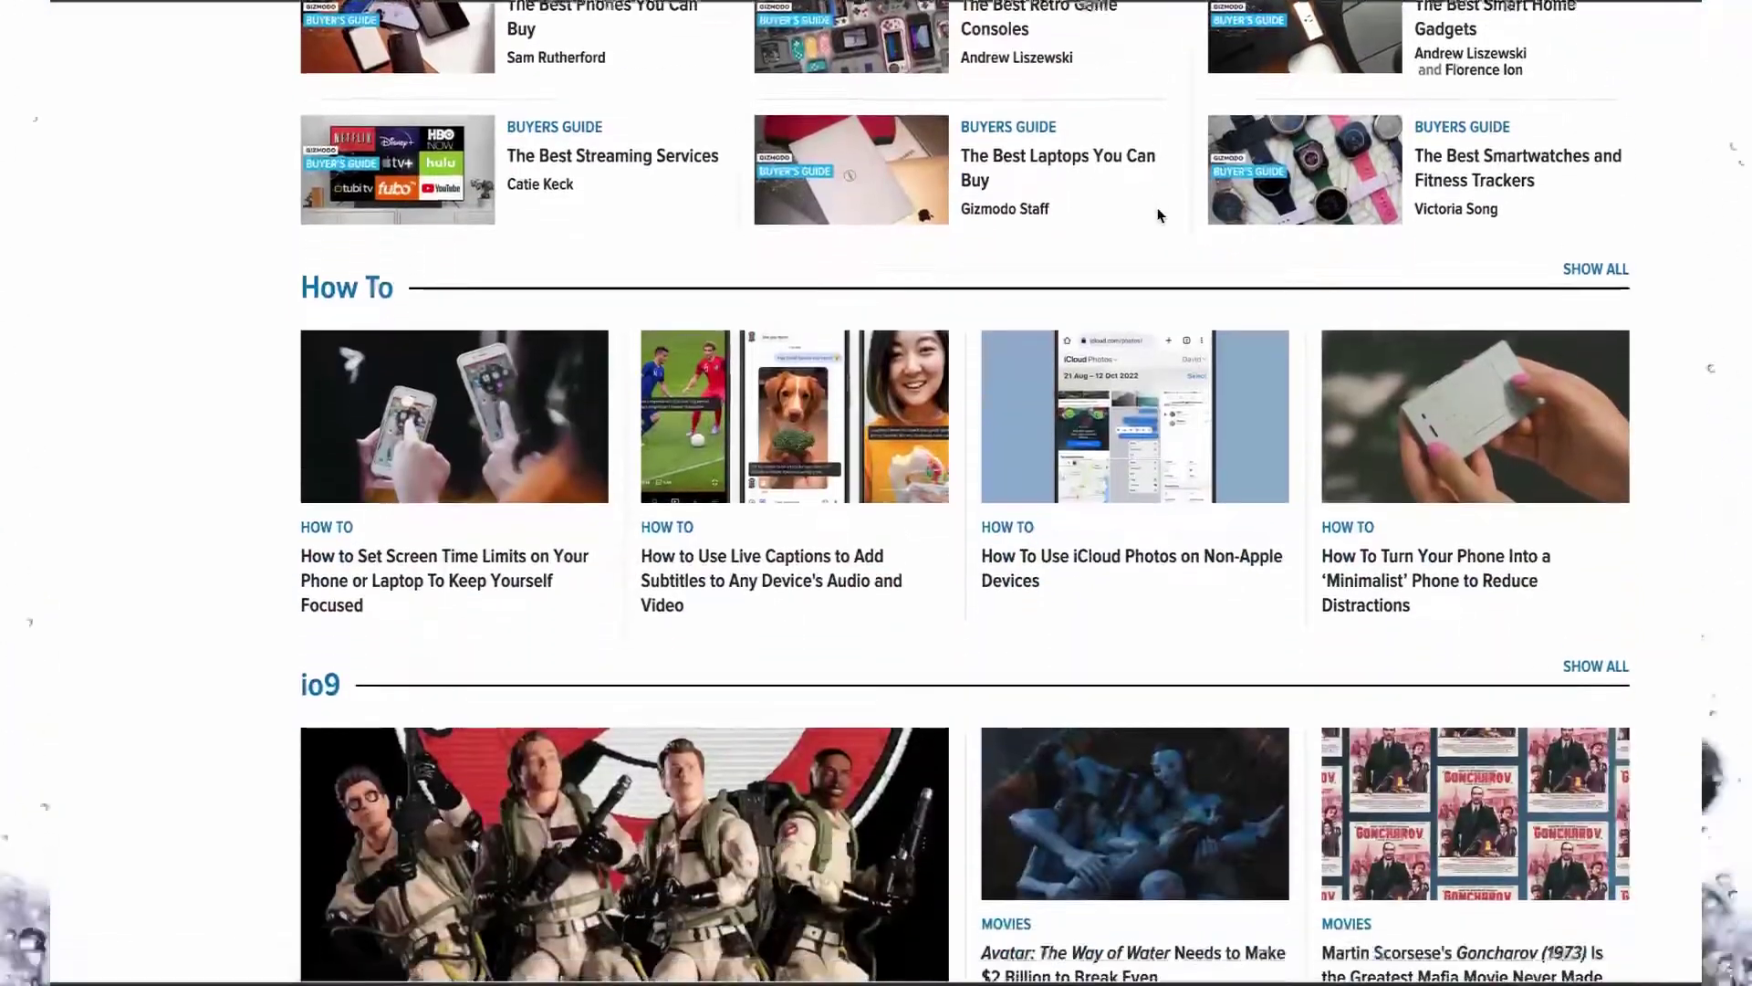
scroll(1159, 215, "down", 2)
scroll(1158, 215, "down", 1)
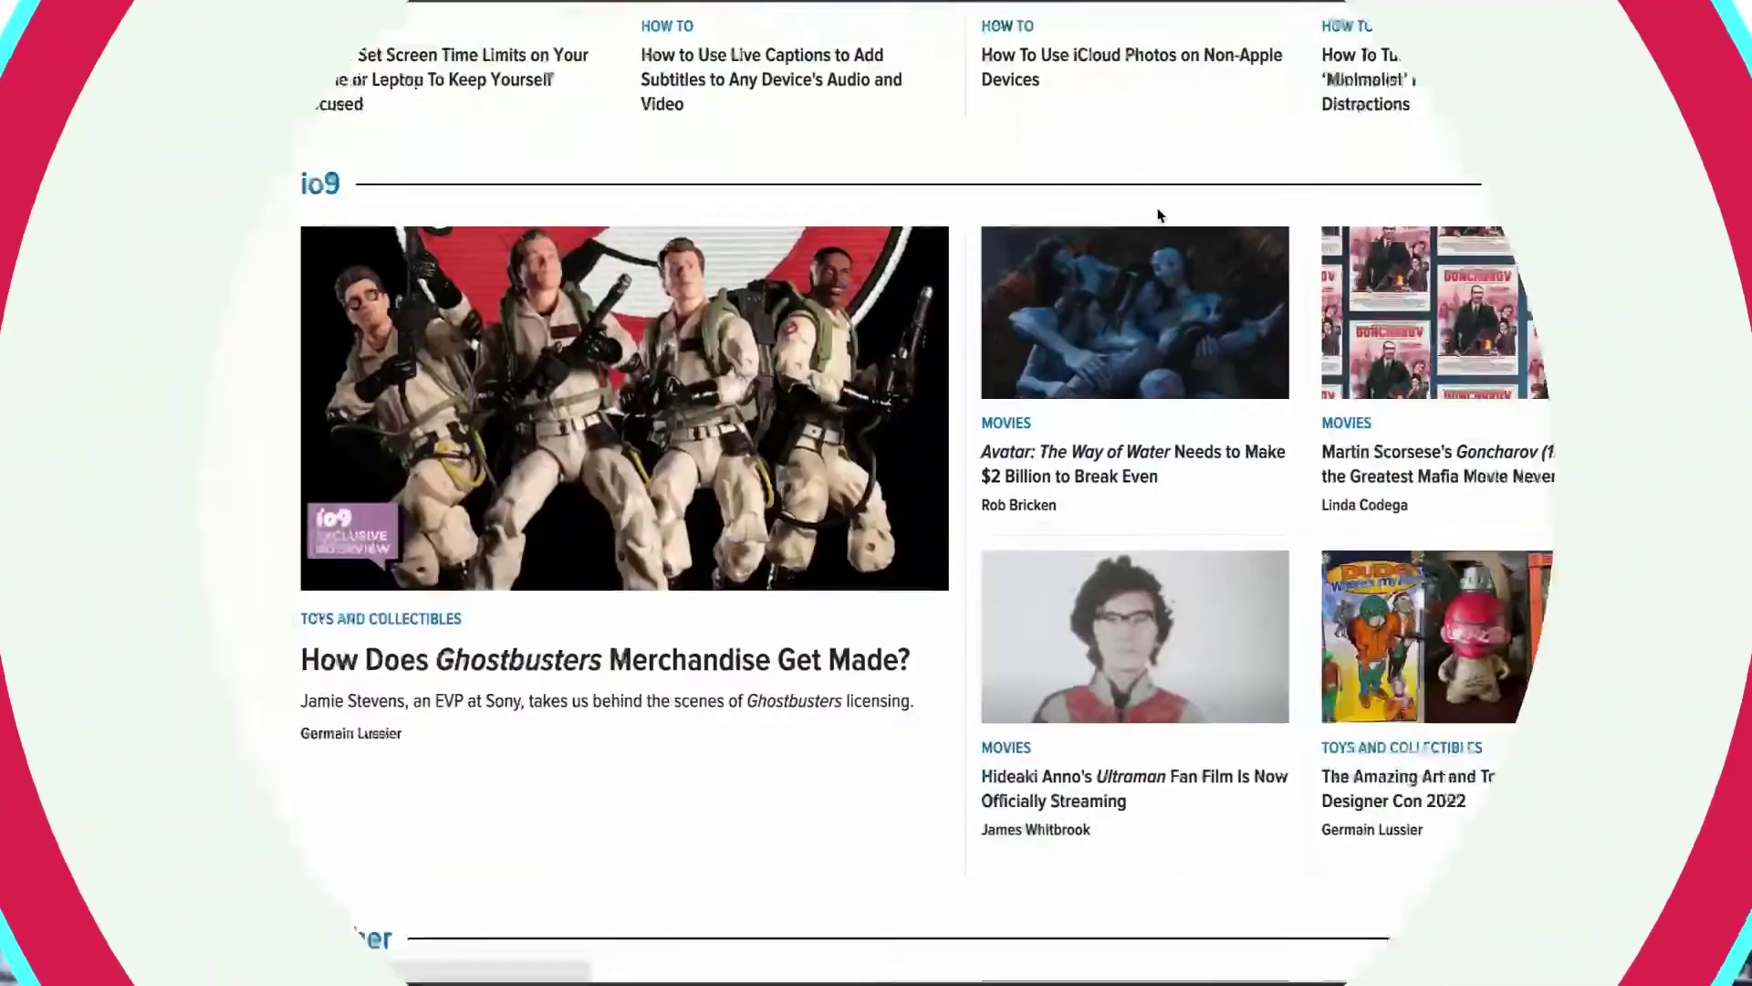
scroll(1158, 215, "down", 2)
scroll(1159, 216, "down", 3)
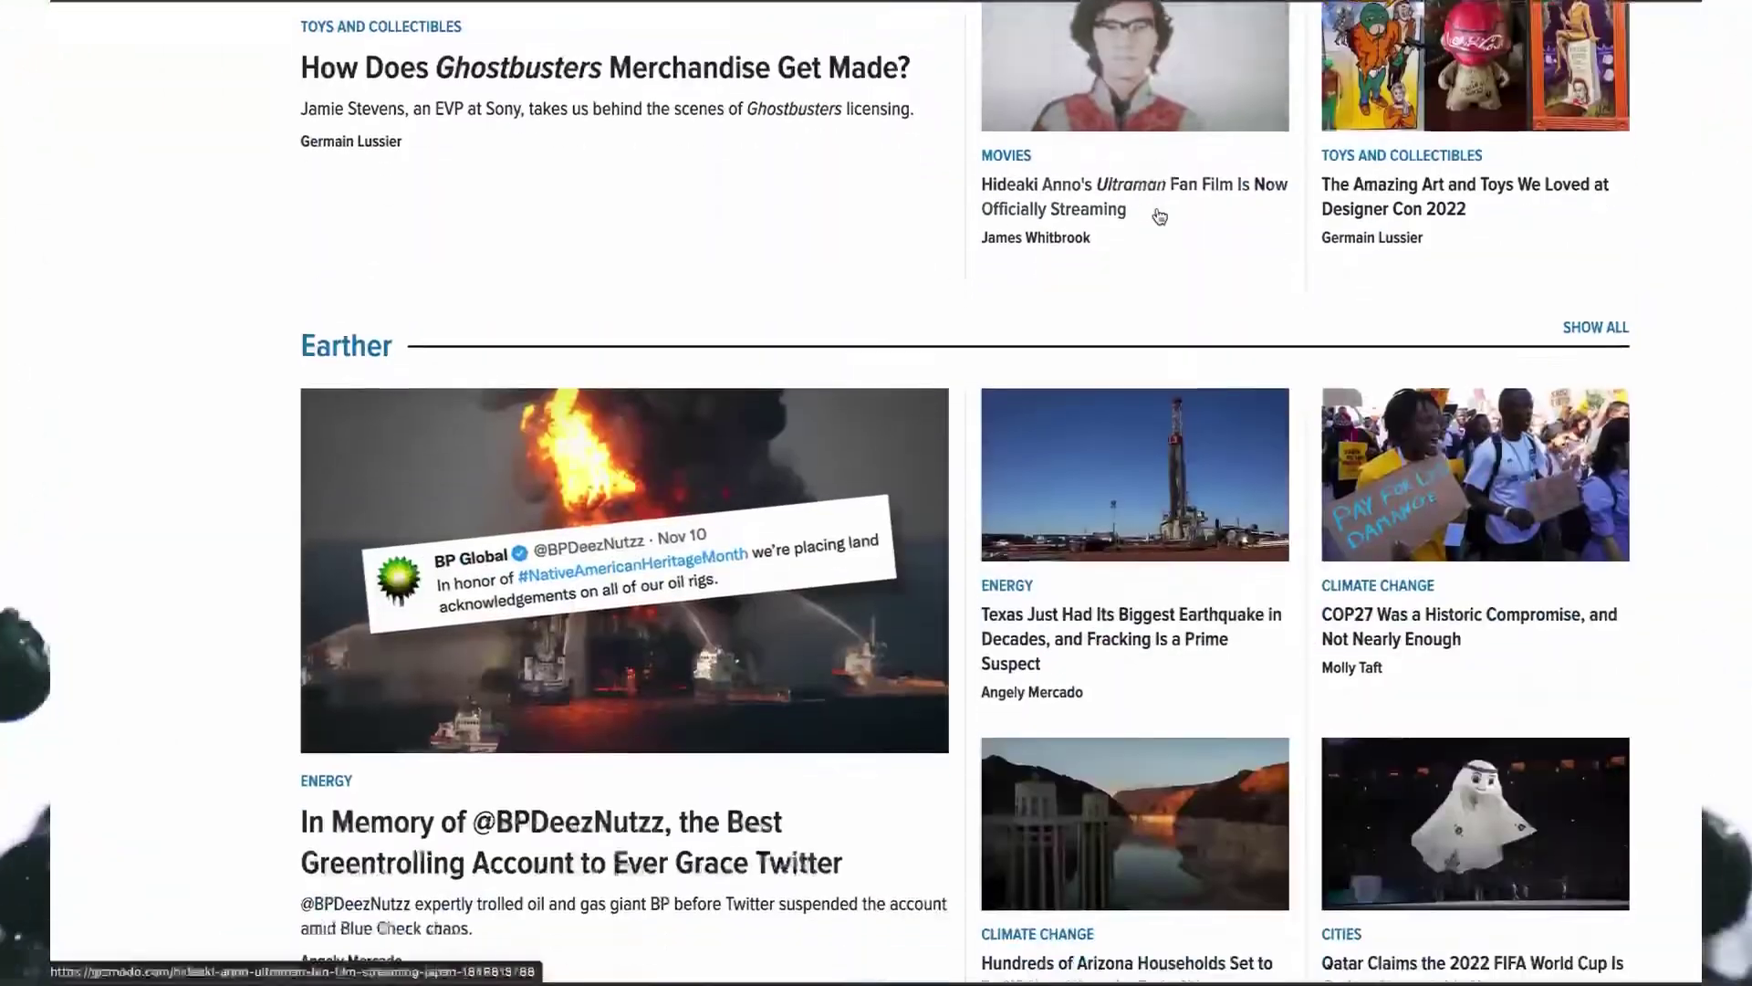
scroll(1159, 215, "down", 3)
scroll(1158, 215, "down", 3)
scroll(1158, 216, "down", 3)
scroll(1159, 216, "down", 1)
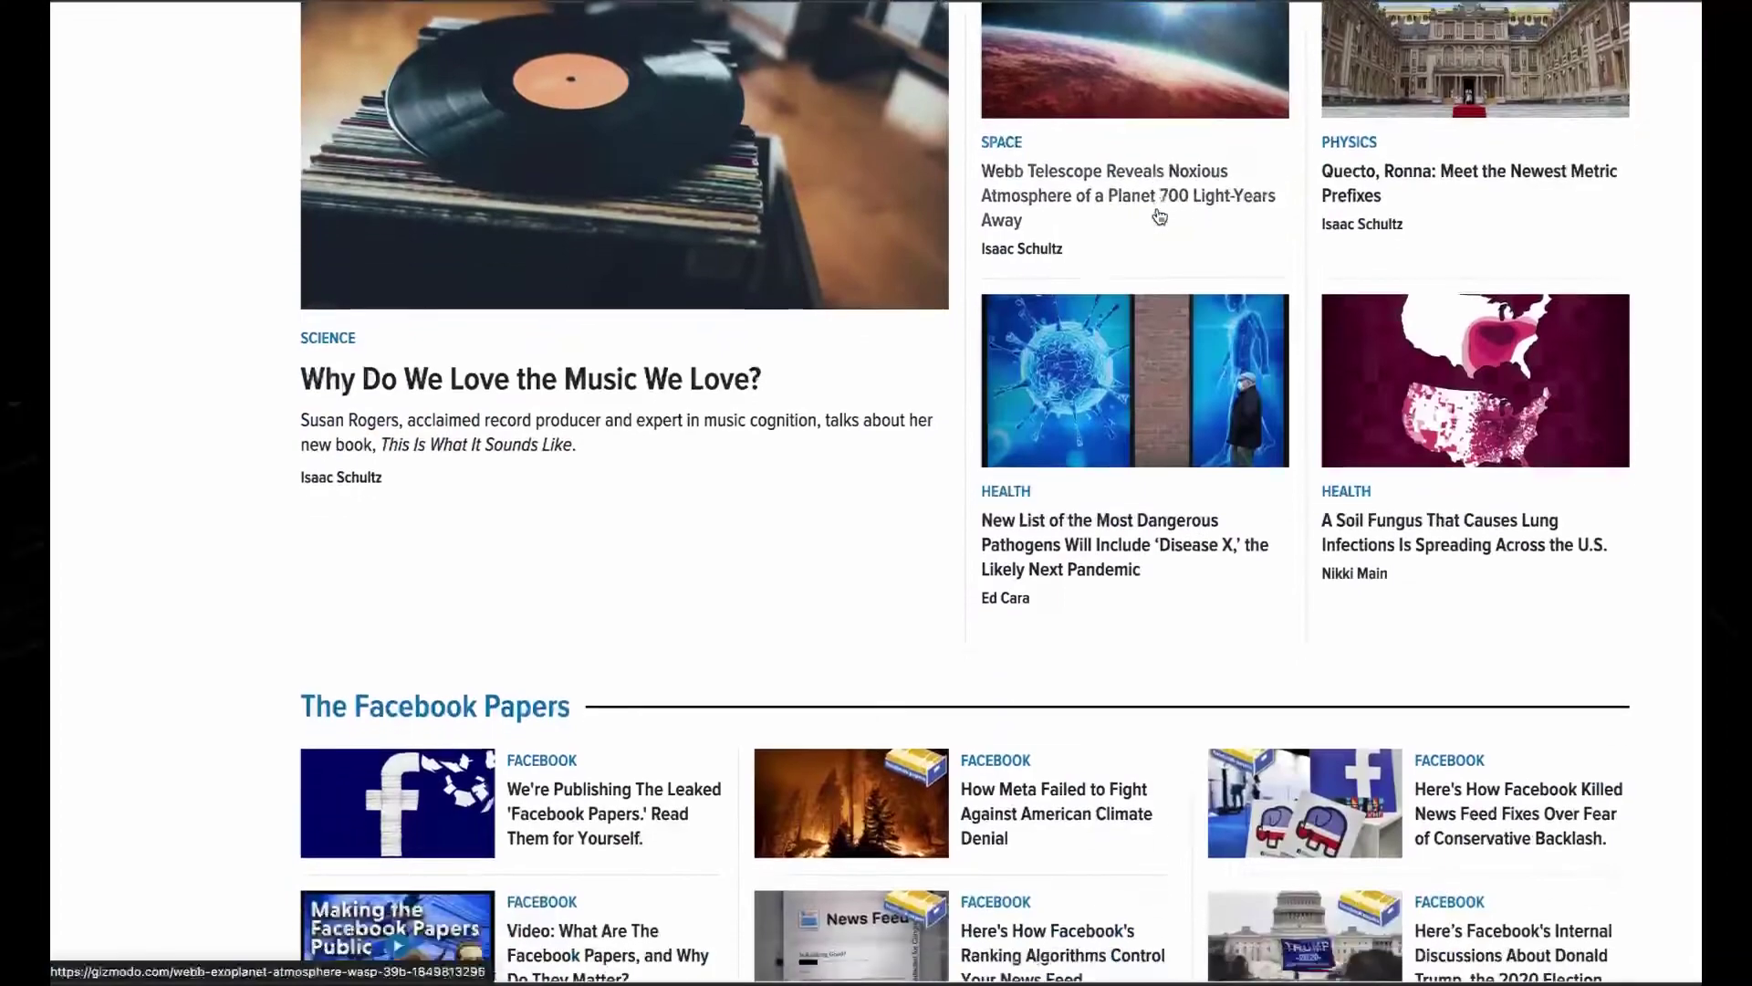
scroll(1158, 215, "down", 2)
scroll(1158, 214, "down", 4)
scroll(1159, 214, "up", 1)
scroll(1159, 216, "up", 3)
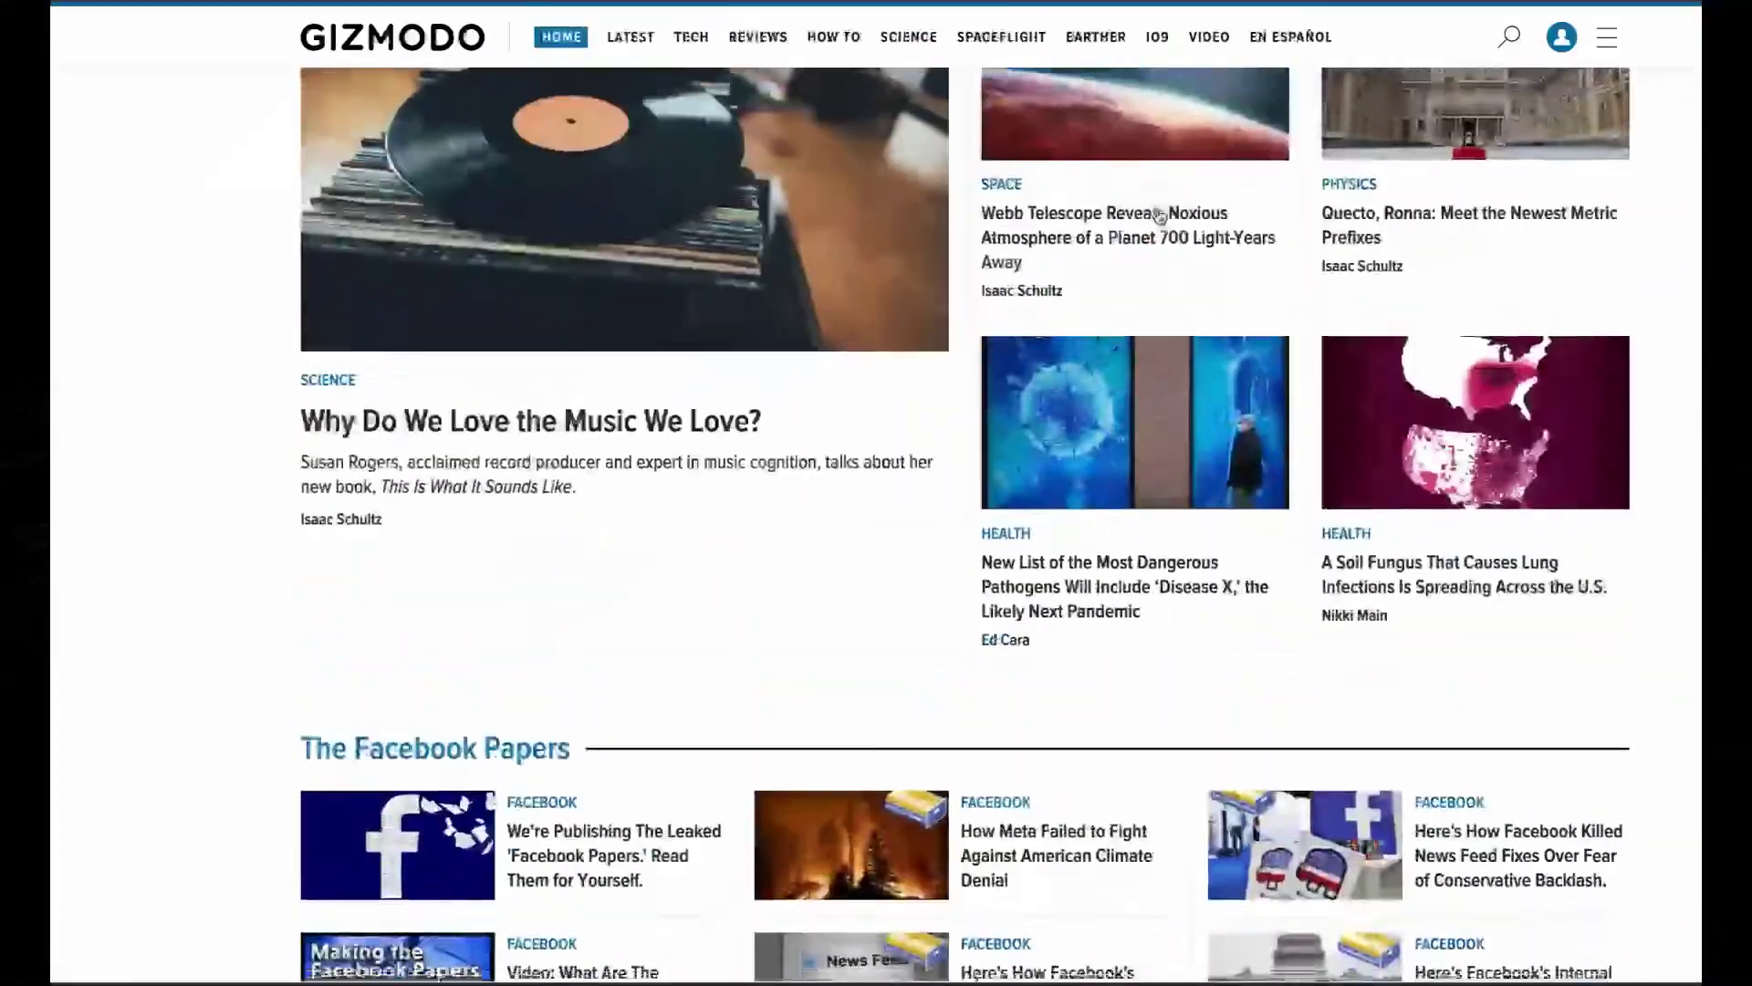
scroll(1158, 214, "up", 2)
scroll(1159, 216, "up", 5)
scroll(1159, 215, "up", 2)
scroll(1158, 216, "down", 10)
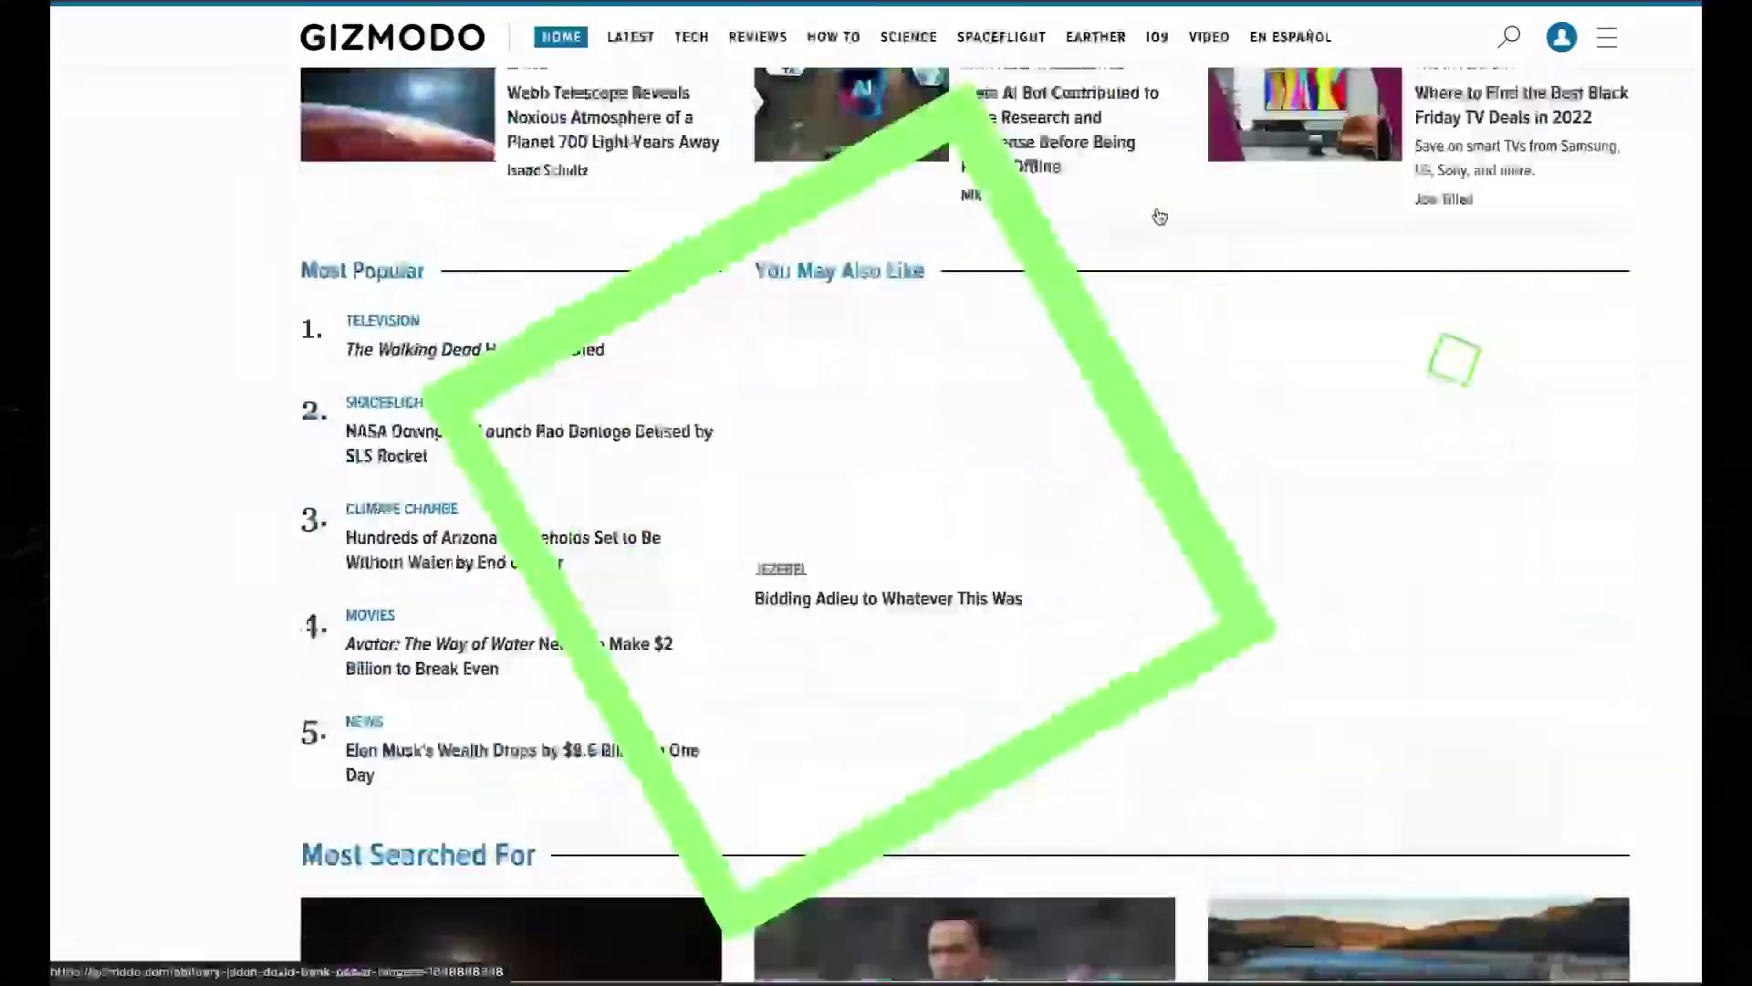
scroll(1159, 215, "up", 5)
scroll(1158, 215, "up", 3)
scroll(1158, 215, "up", 5)
scroll(1158, 215, "up", 2)
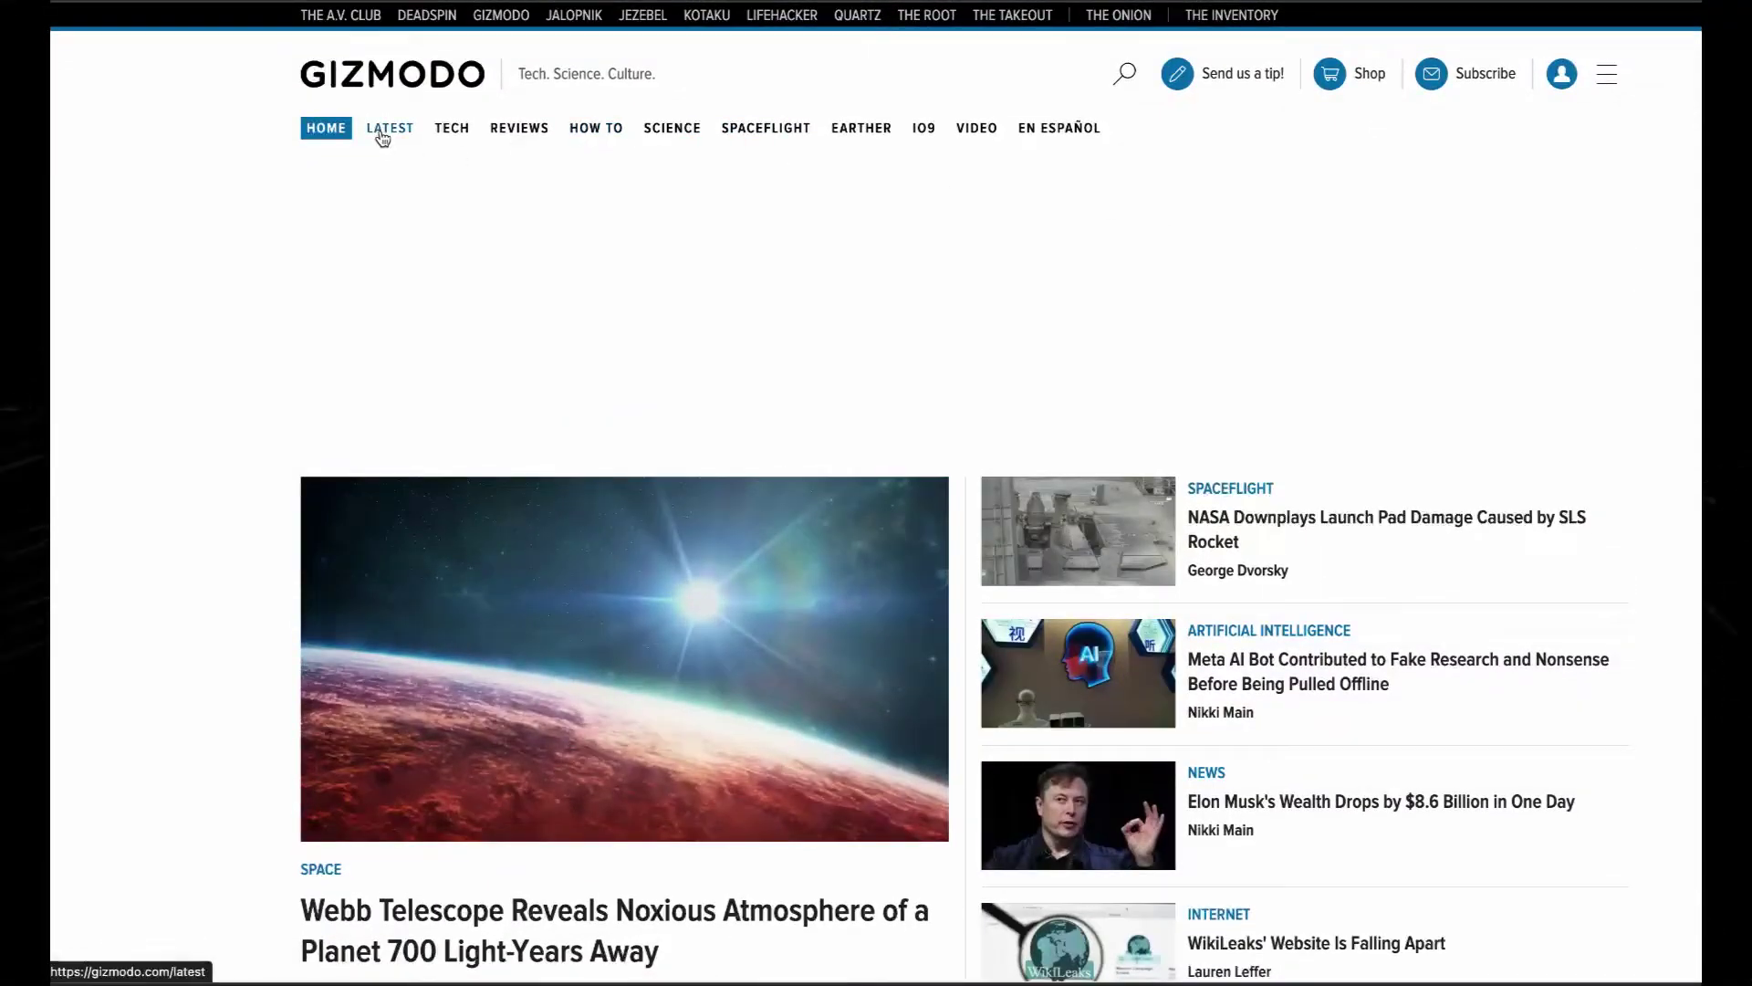
scroll(807, 316, "down", 2)
scroll(807, 316, "down", 2)
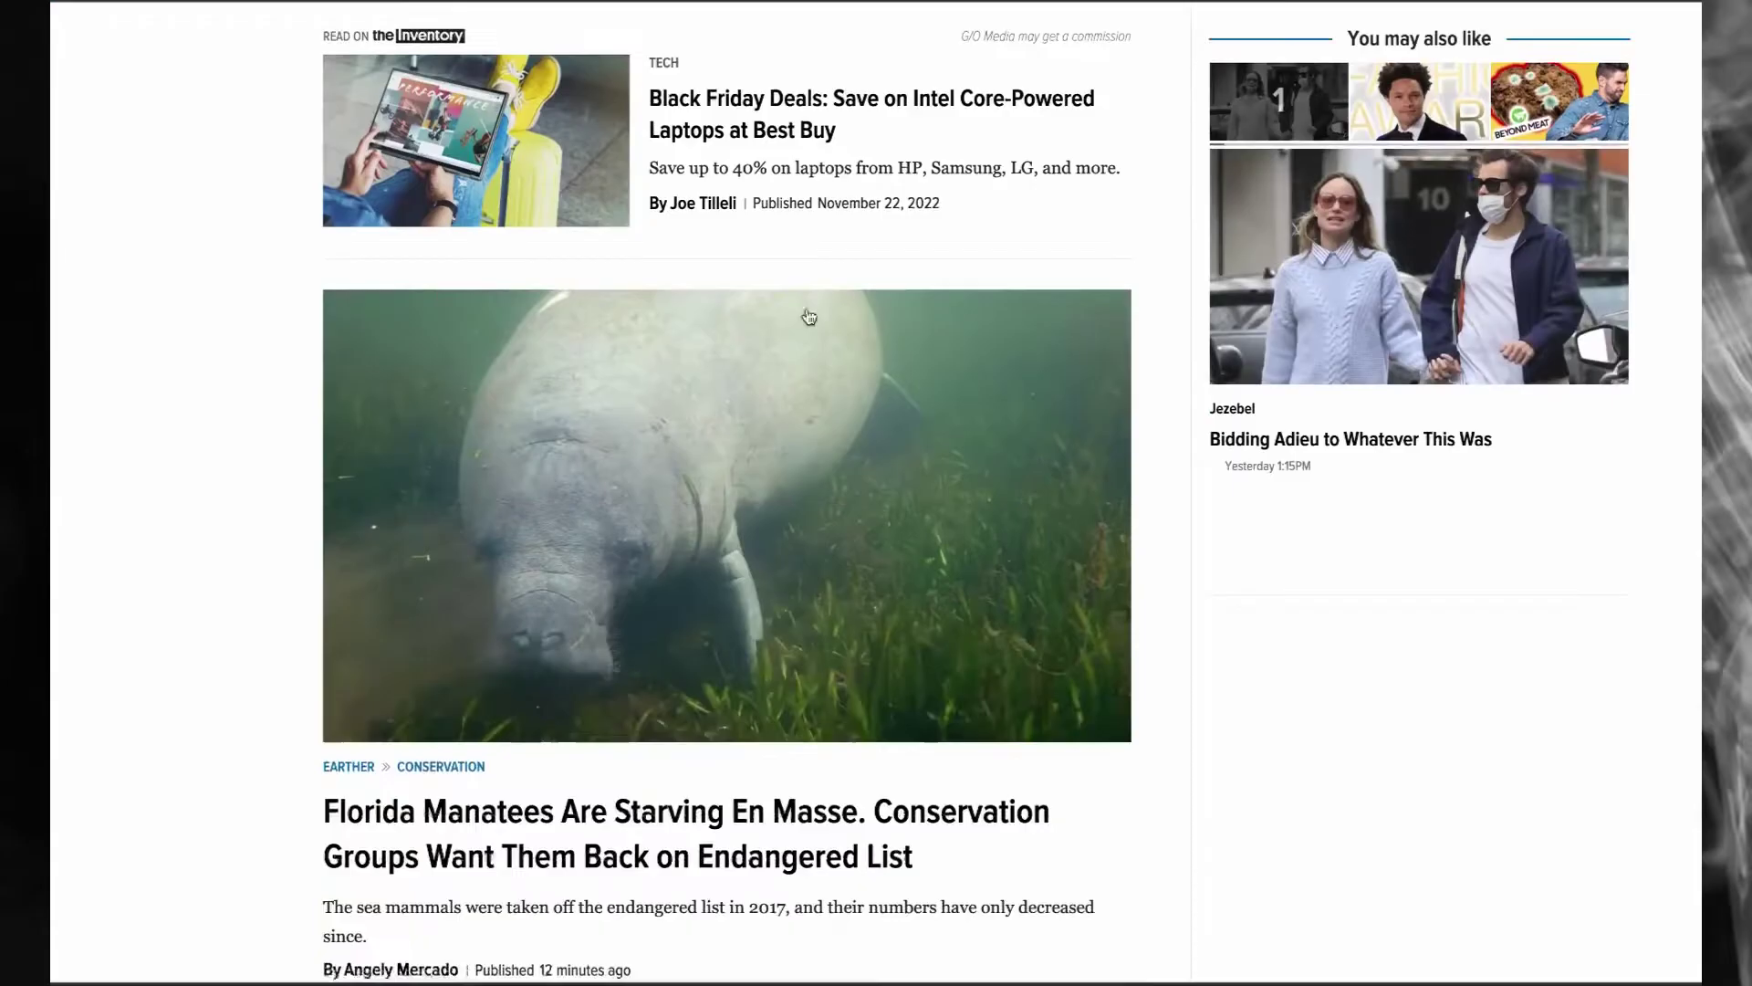
scroll(807, 316, "down", 3)
scroll(807, 315, "down", 3)
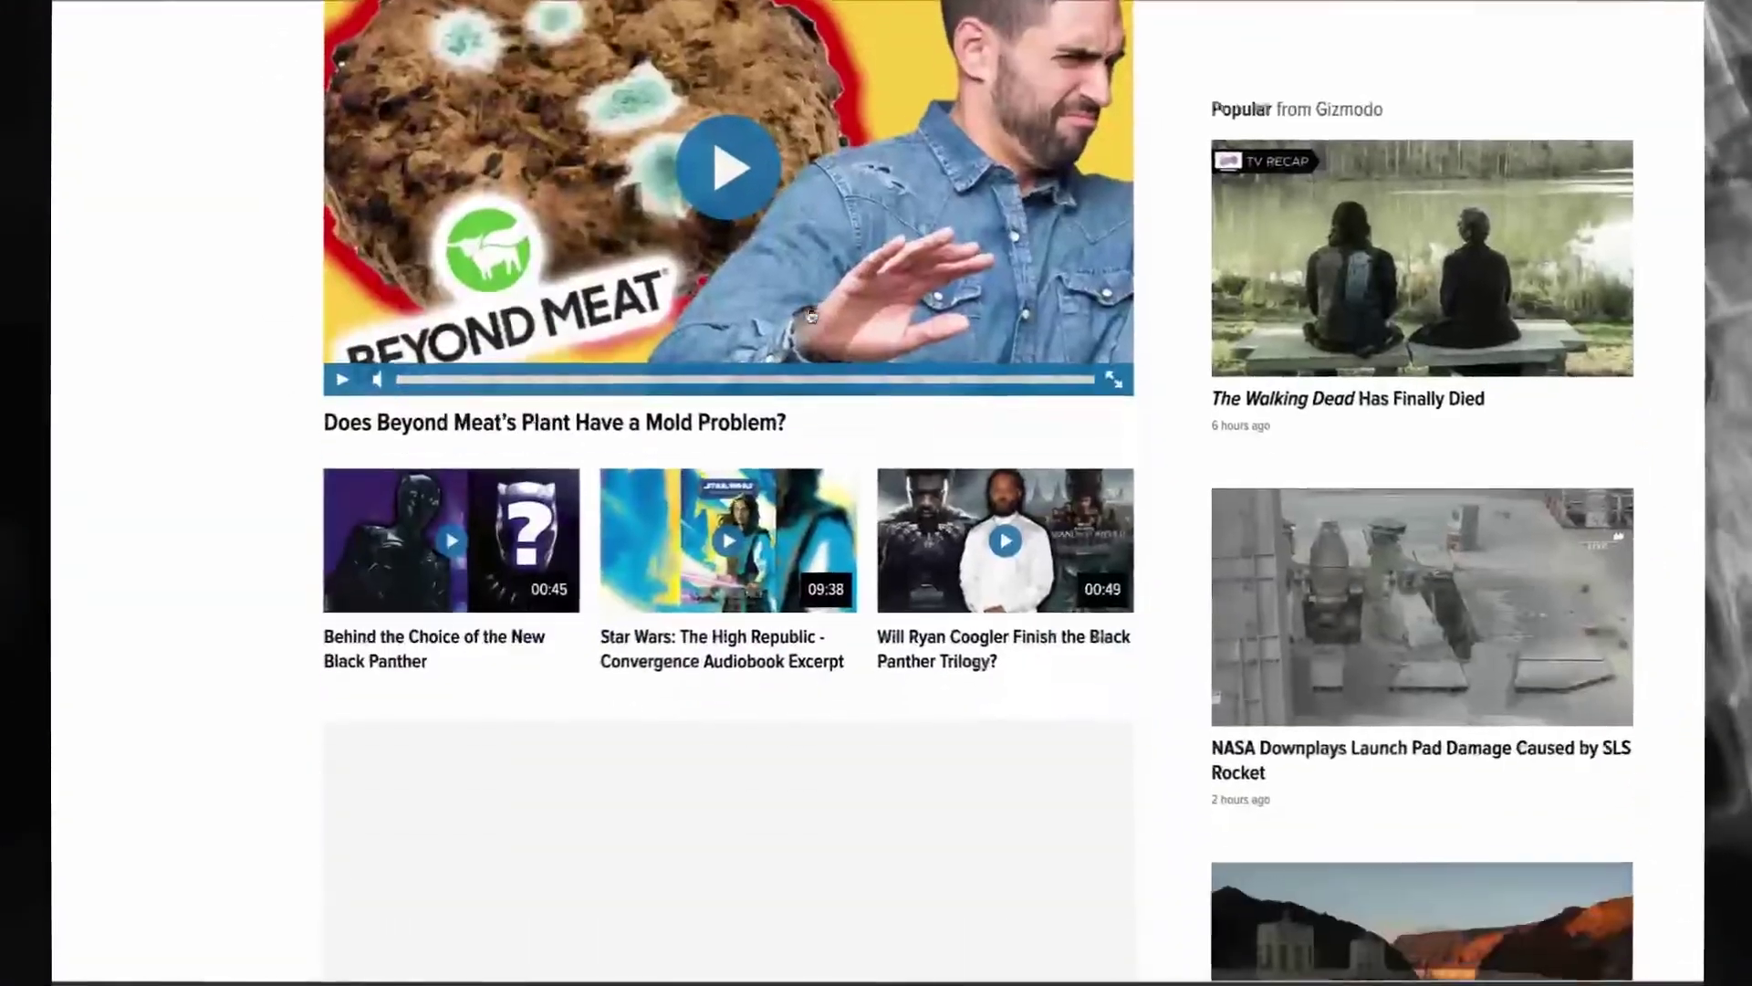
scroll(806, 315, "down", 1)
scroll(807, 315, "down", 1)
scroll(808, 315, "down", 1)
scroll(808, 316, "down", 3)
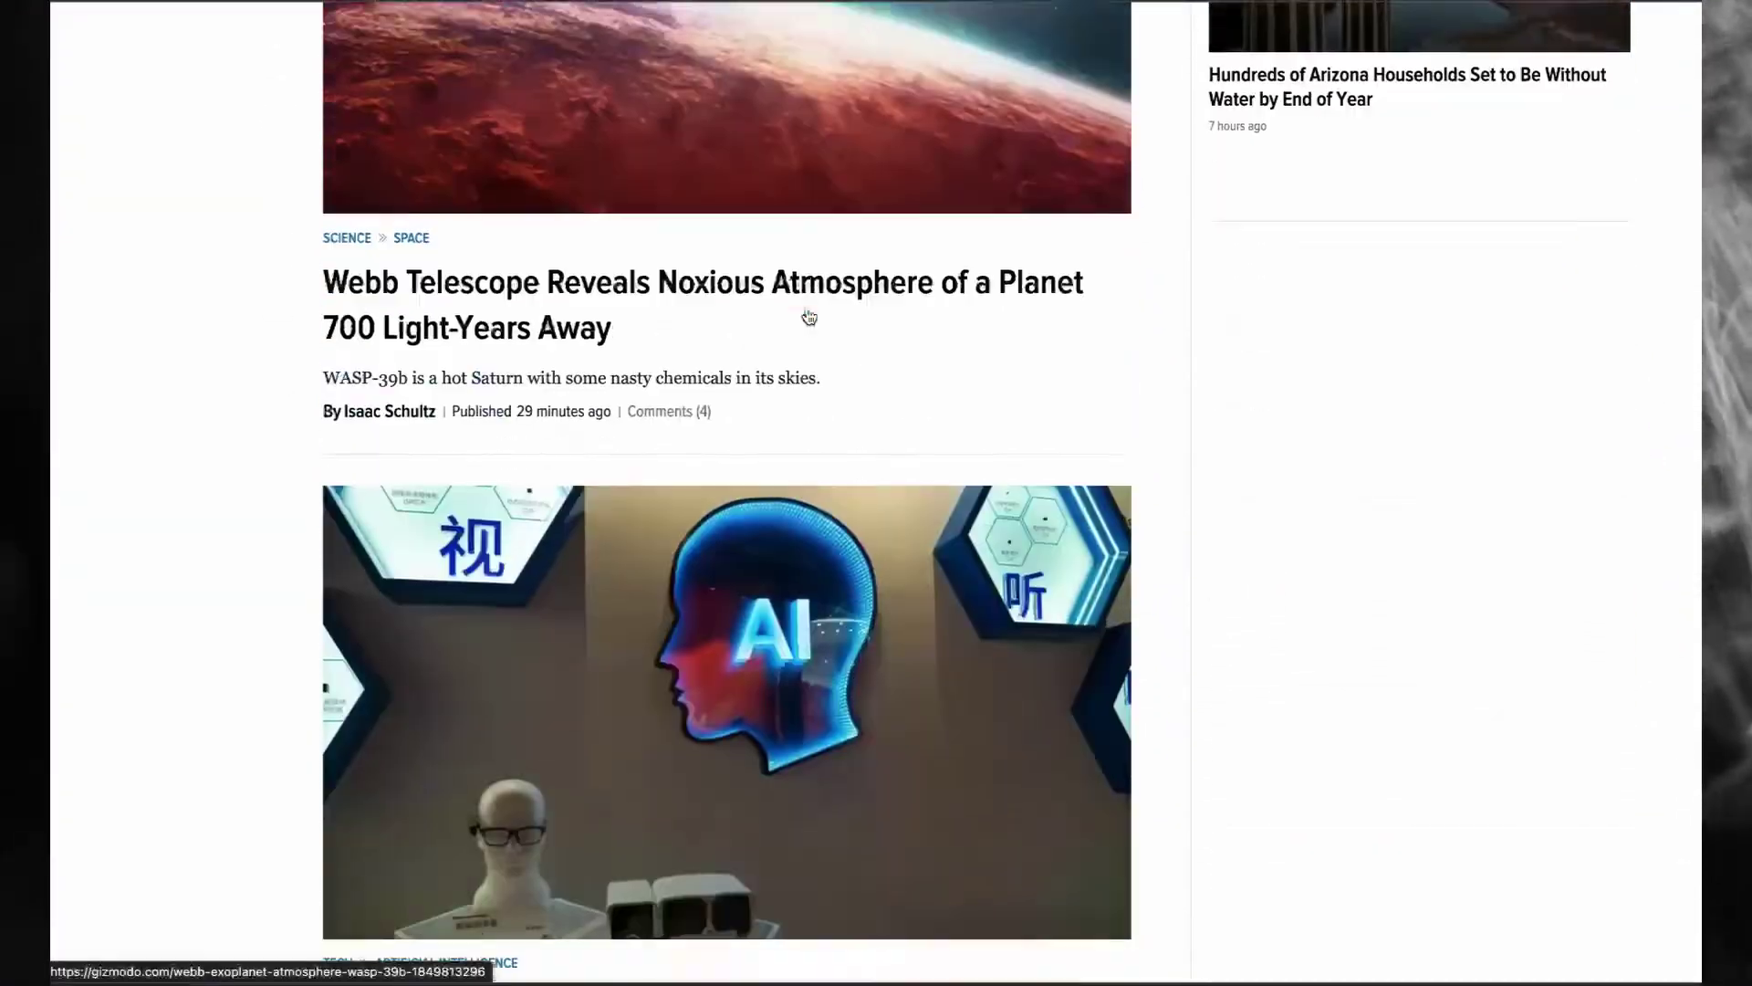
scroll(808, 315, "down", 3)
scroll(810, 317, "down", 4)
scroll(808, 317, "down", 1)
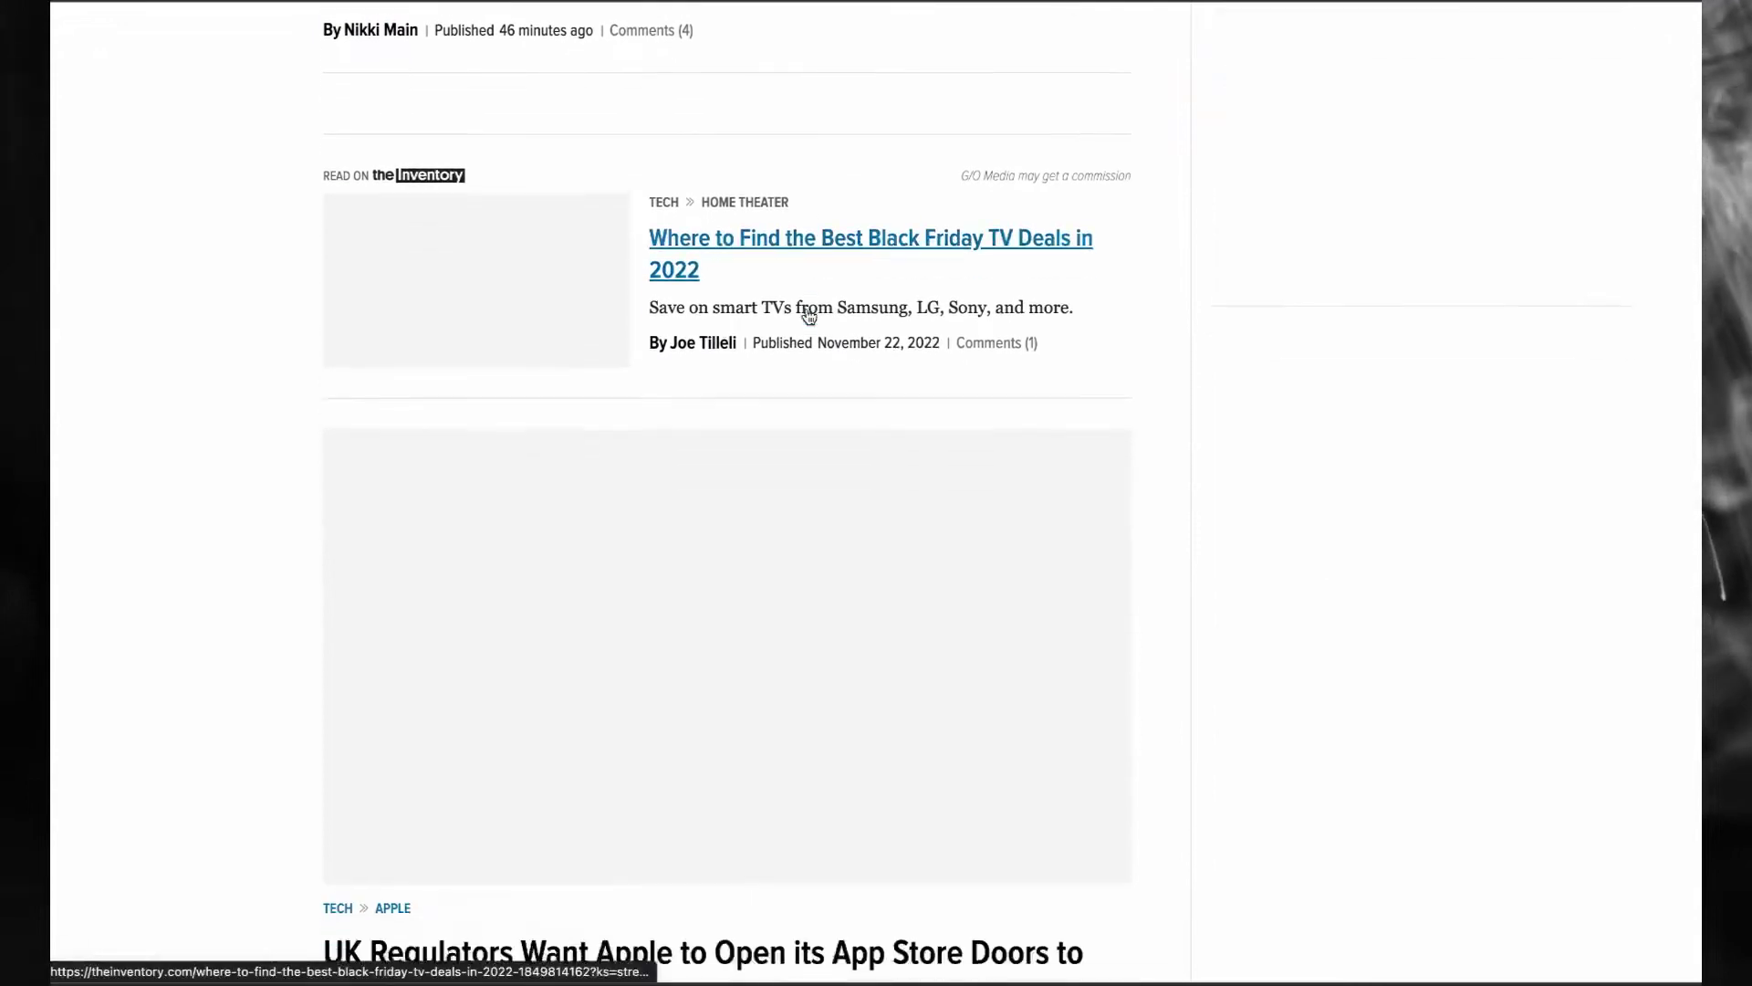
scroll(807, 315, "down", 1)
scroll(808, 315, "down", 1)
scroll(809, 316, "up", 5)
scroll(807, 316, "up", 5)
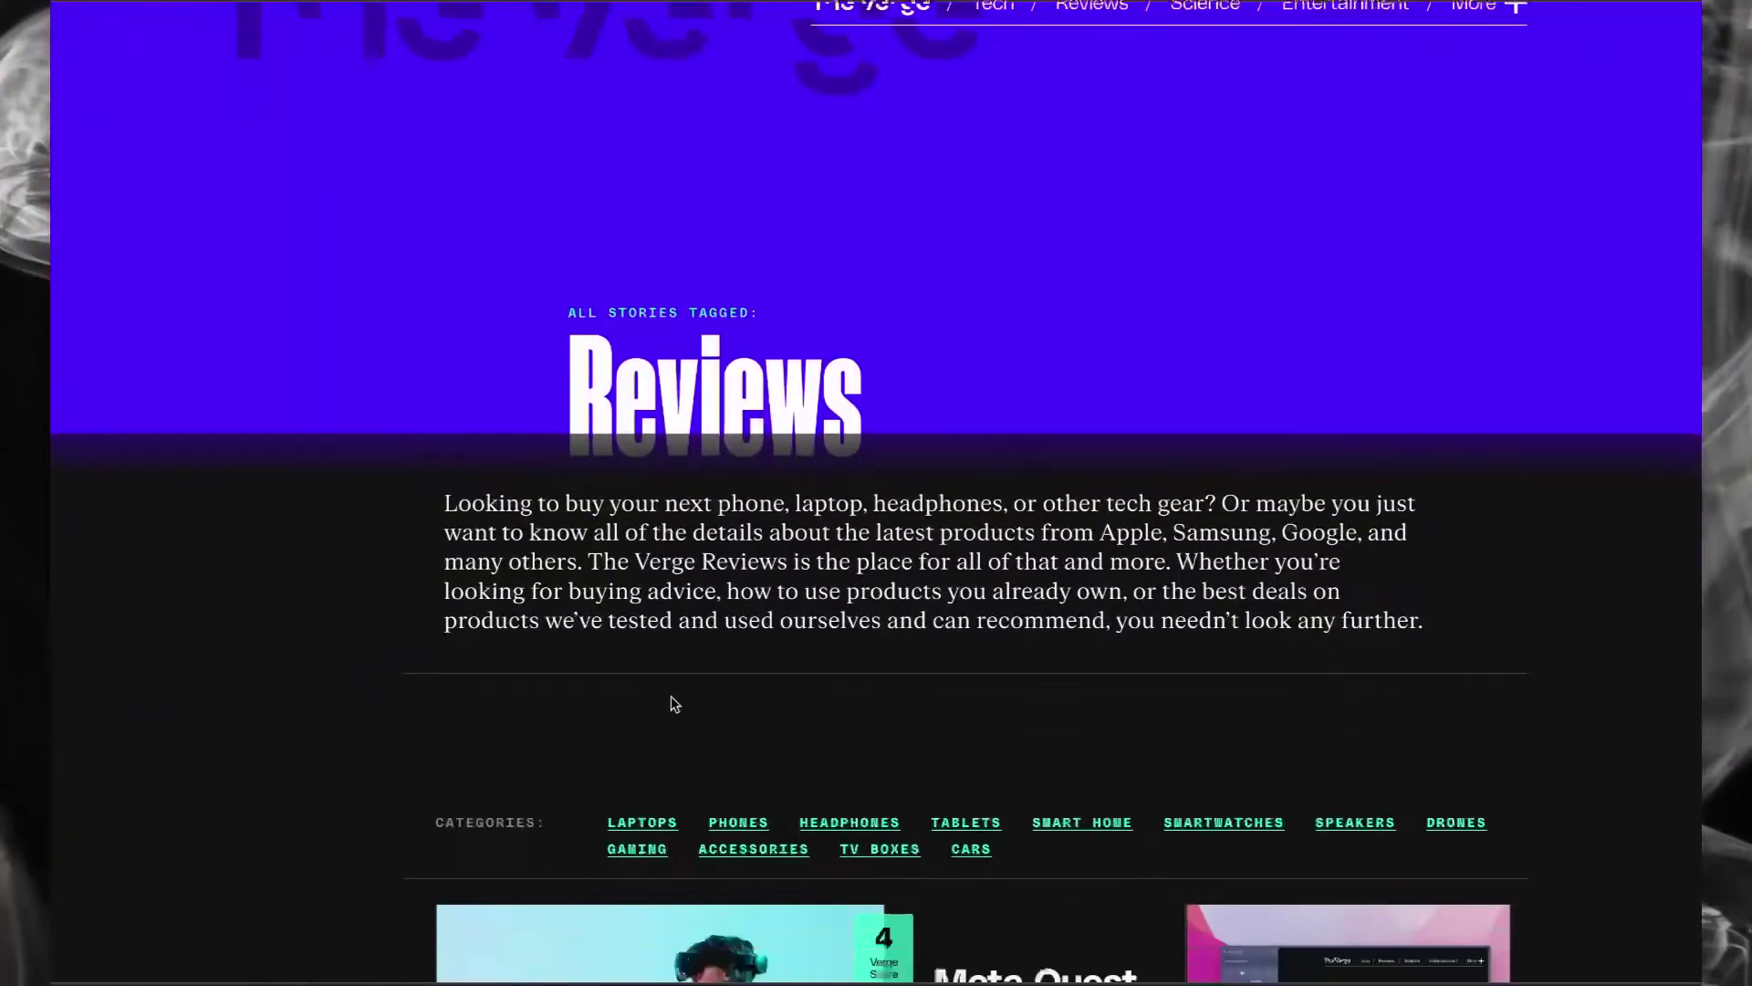
scroll(671, 696, "down", 3)
scroll(672, 696, "down", 3)
scroll(672, 721, "down", 2)
scroll(672, 721, "down", 2)
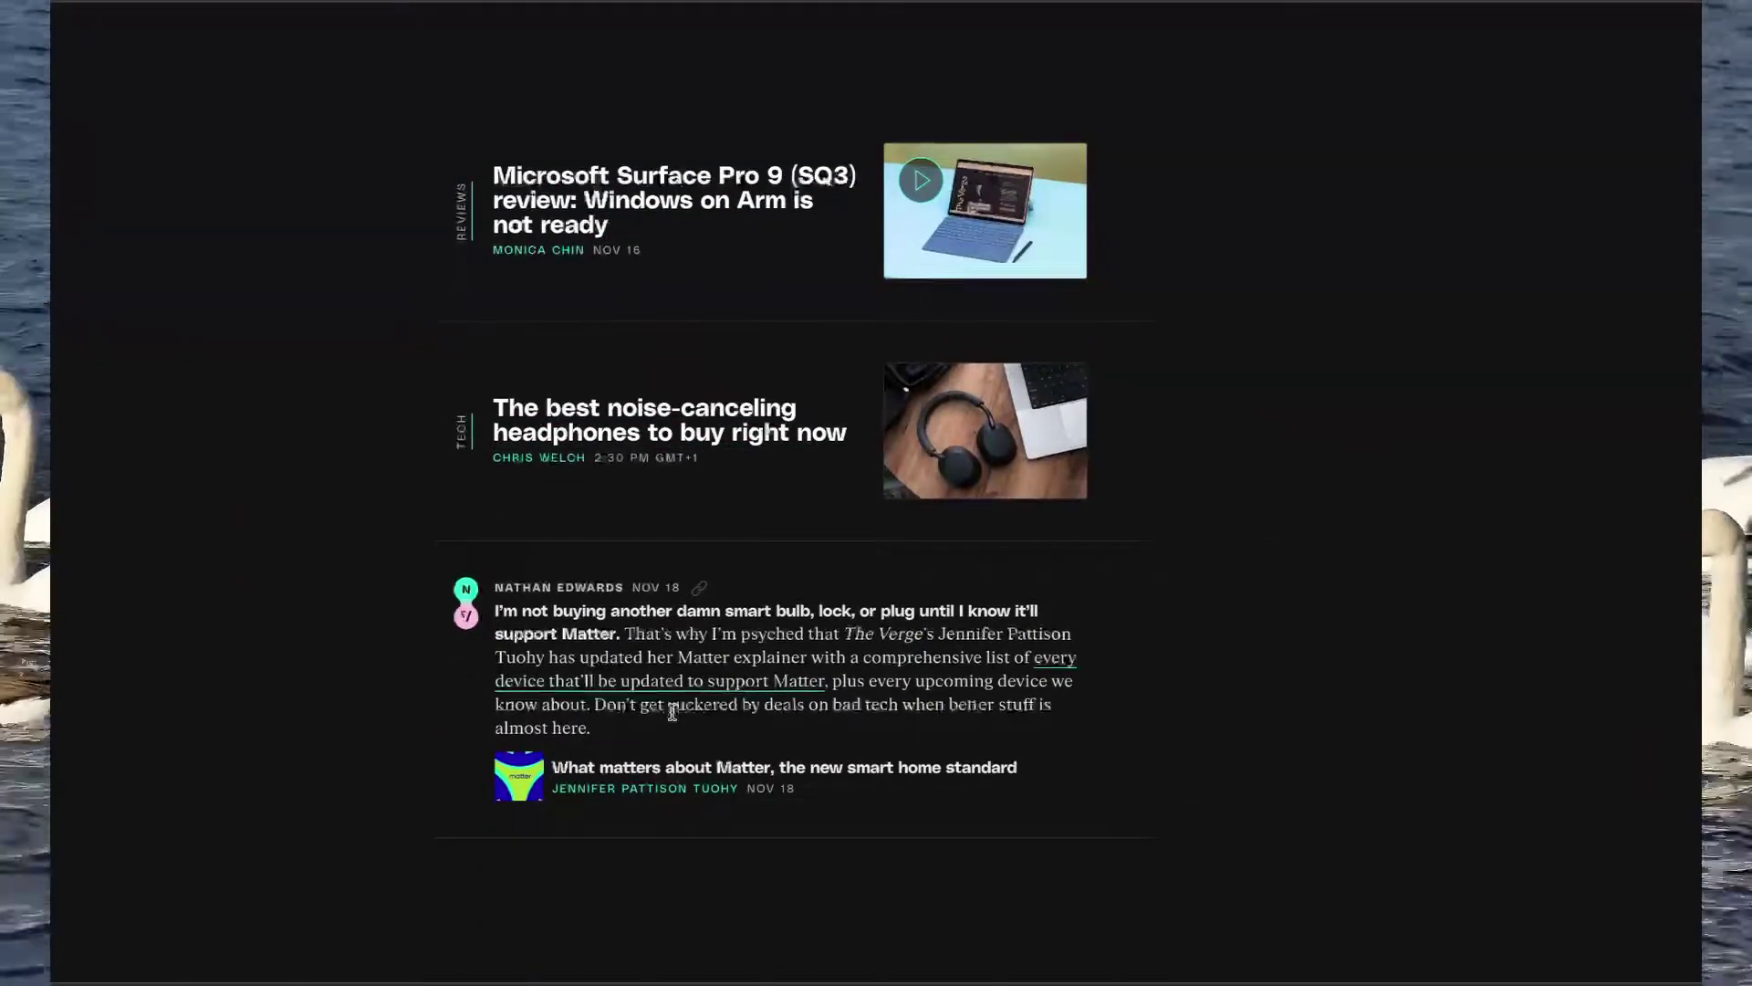
scroll(673, 721, "down", 2)
scroll(671, 721, "down", 1)
scroll(673, 721, "down", 2)
scroll(673, 722, "down", 2)
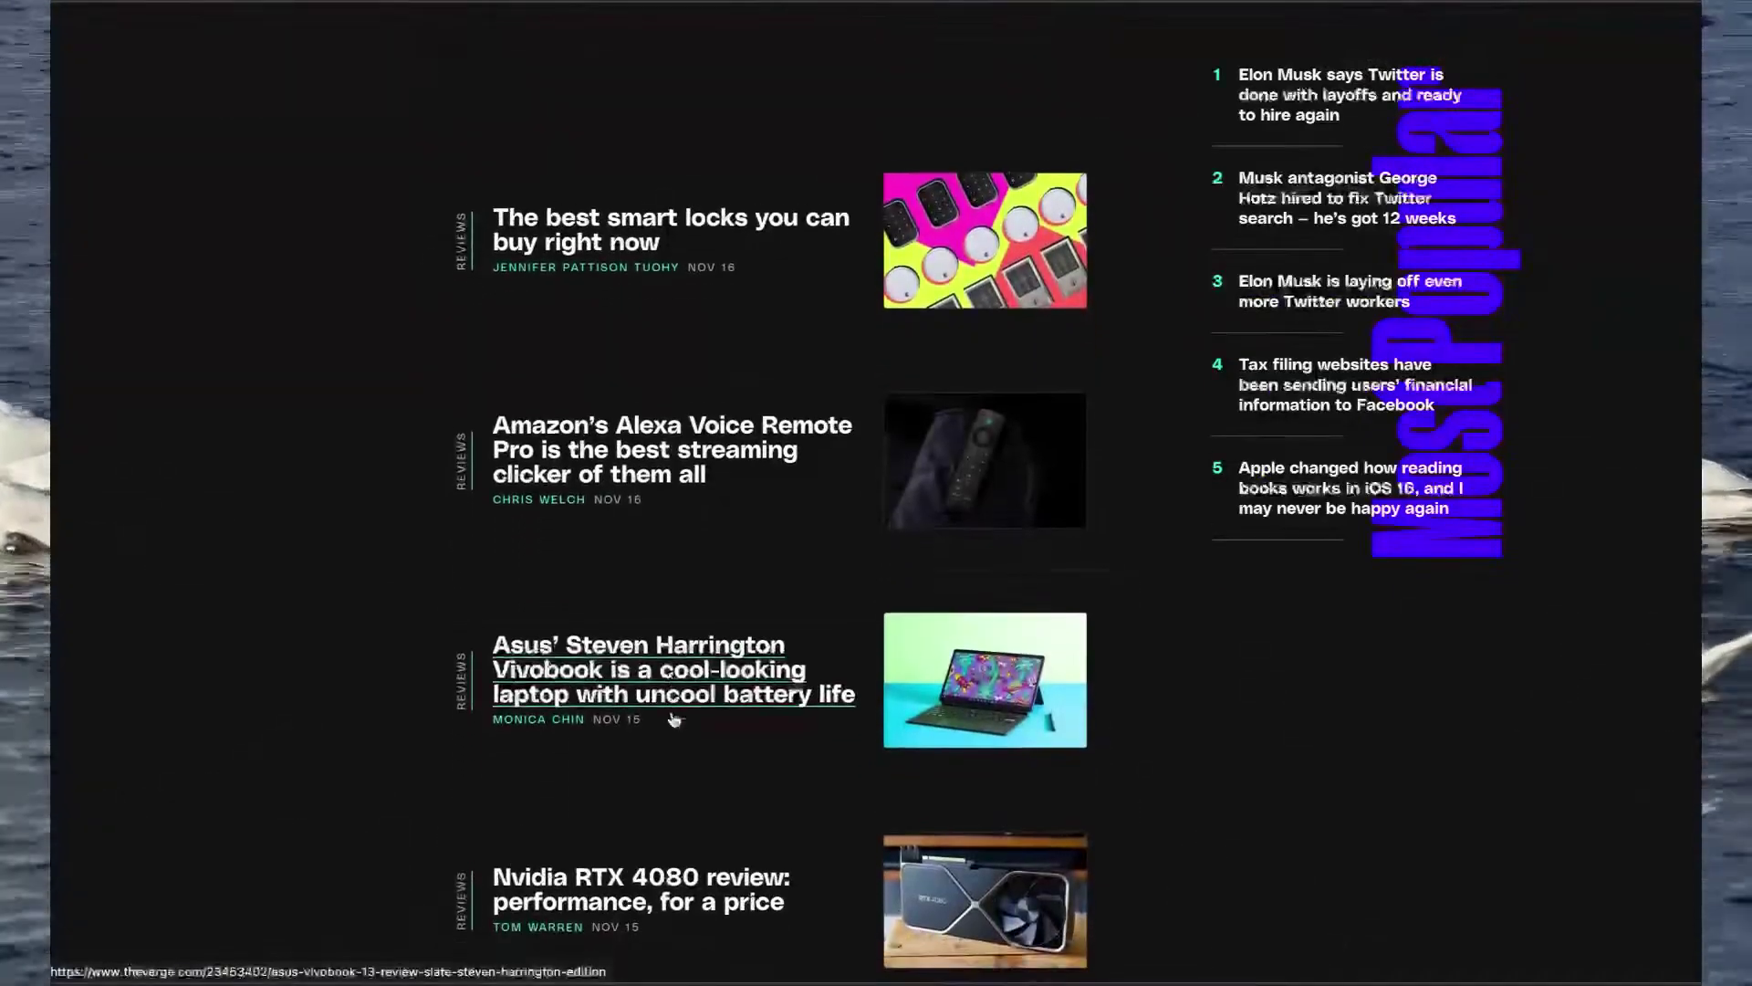
scroll(672, 719, "down", 1)
scroll(672, 719, "down", 1)
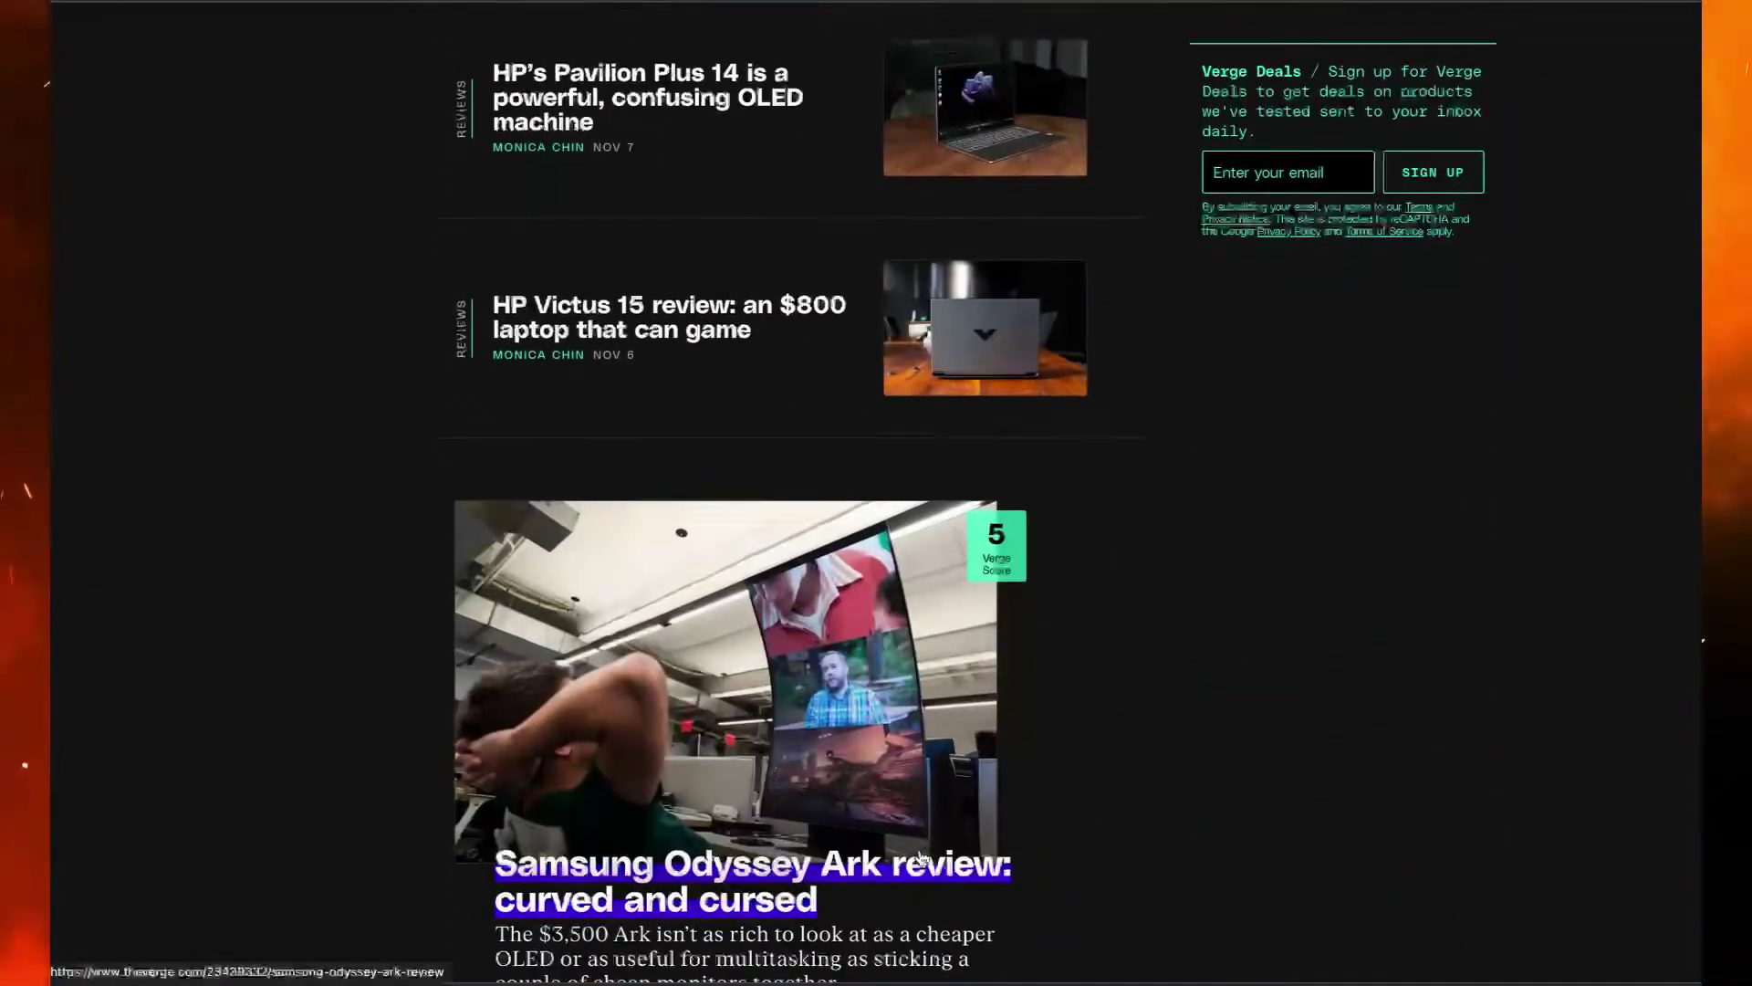
scroll(920, 860, "down", 2)
scroll(921, 856, "down", 1)
scroll(920, 857, "down", 3)
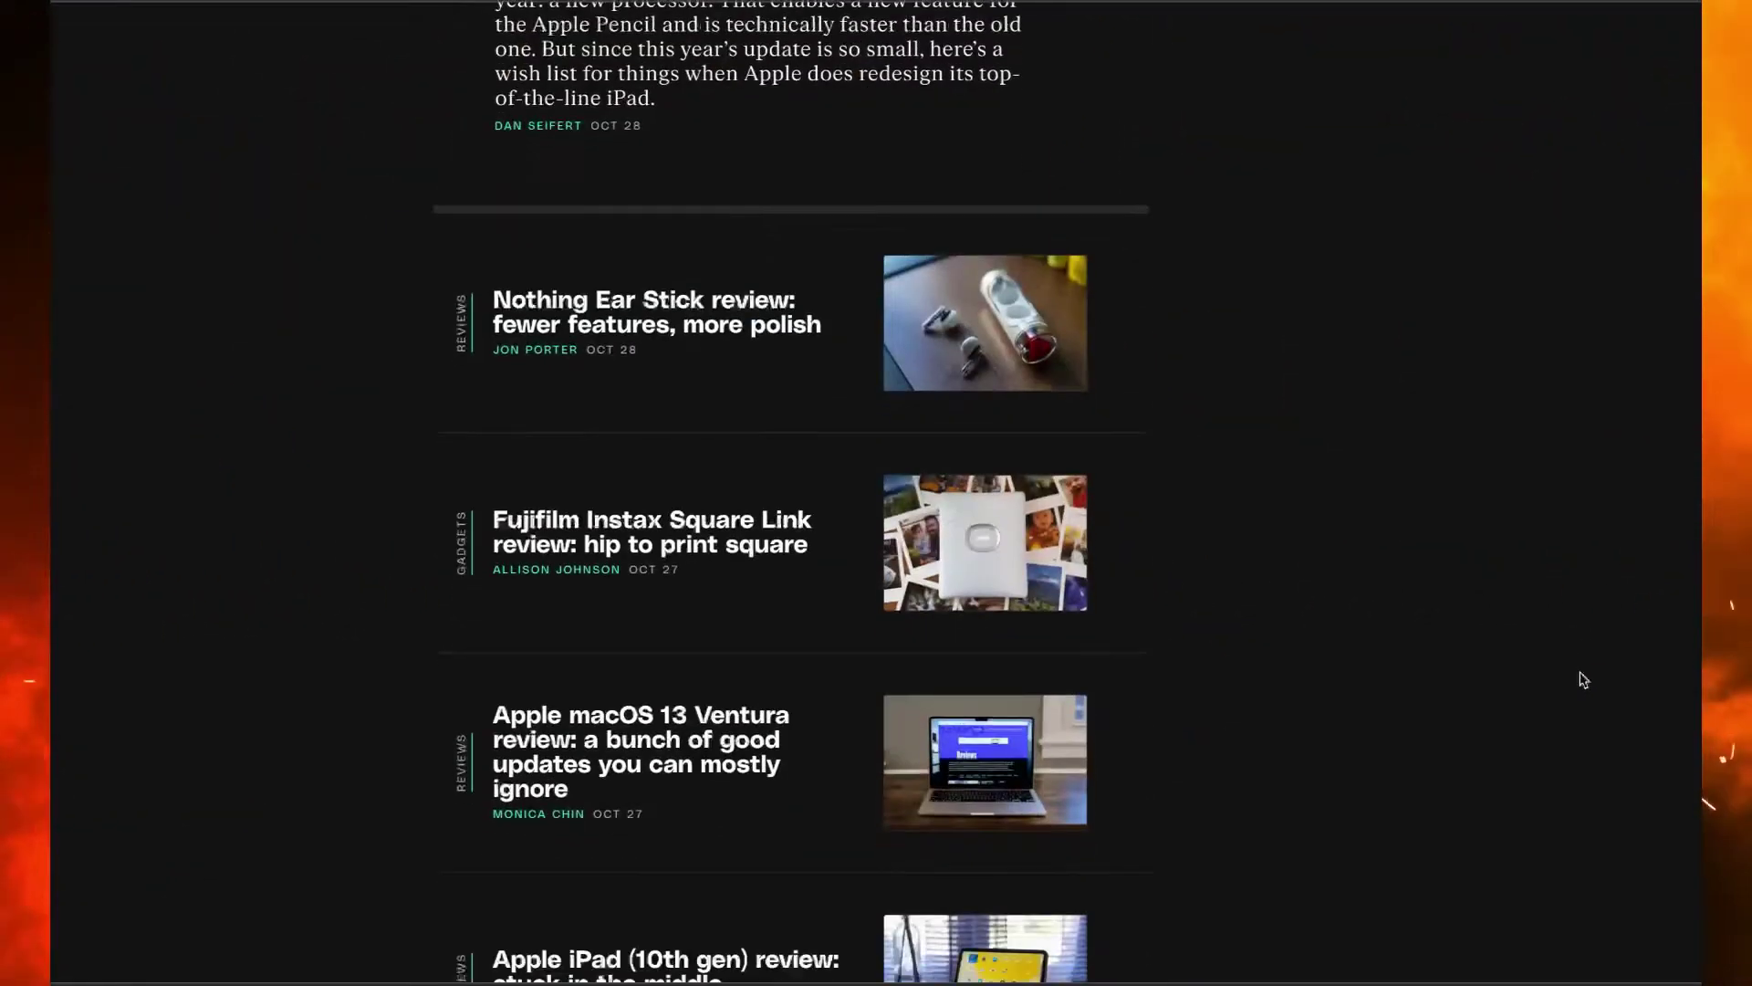
scroll(1584, 679, "down", 3)
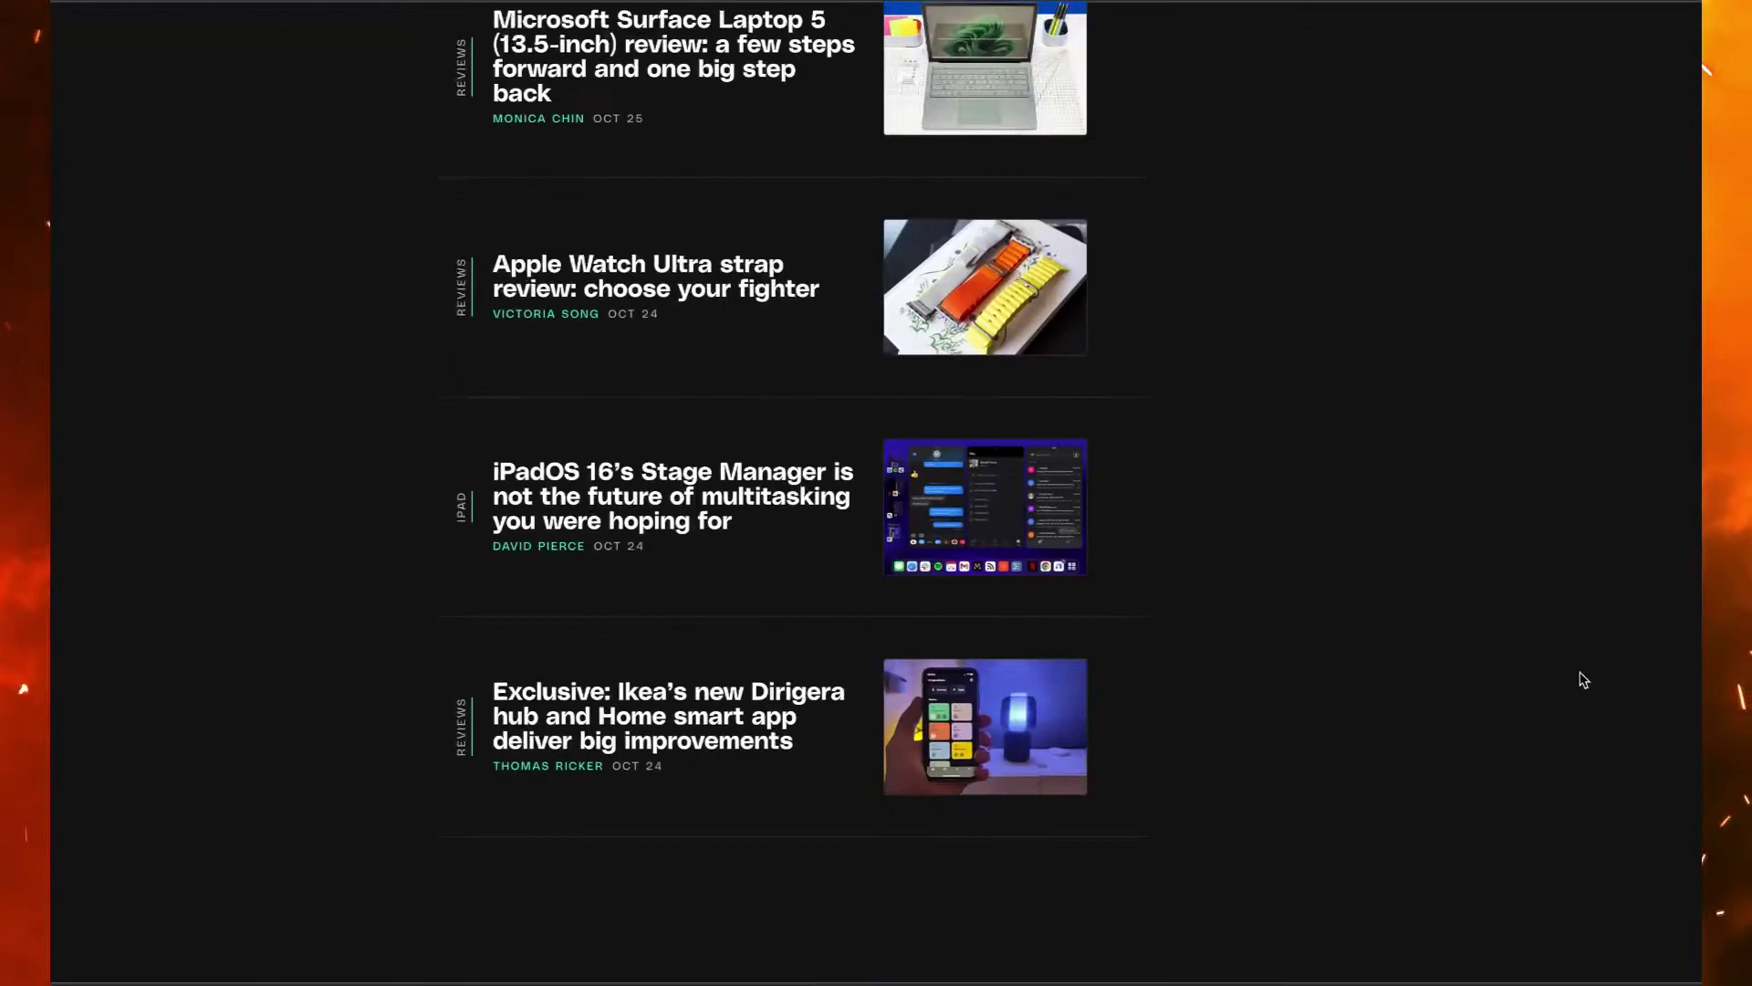
scroll(1582, 679, "down", 4)
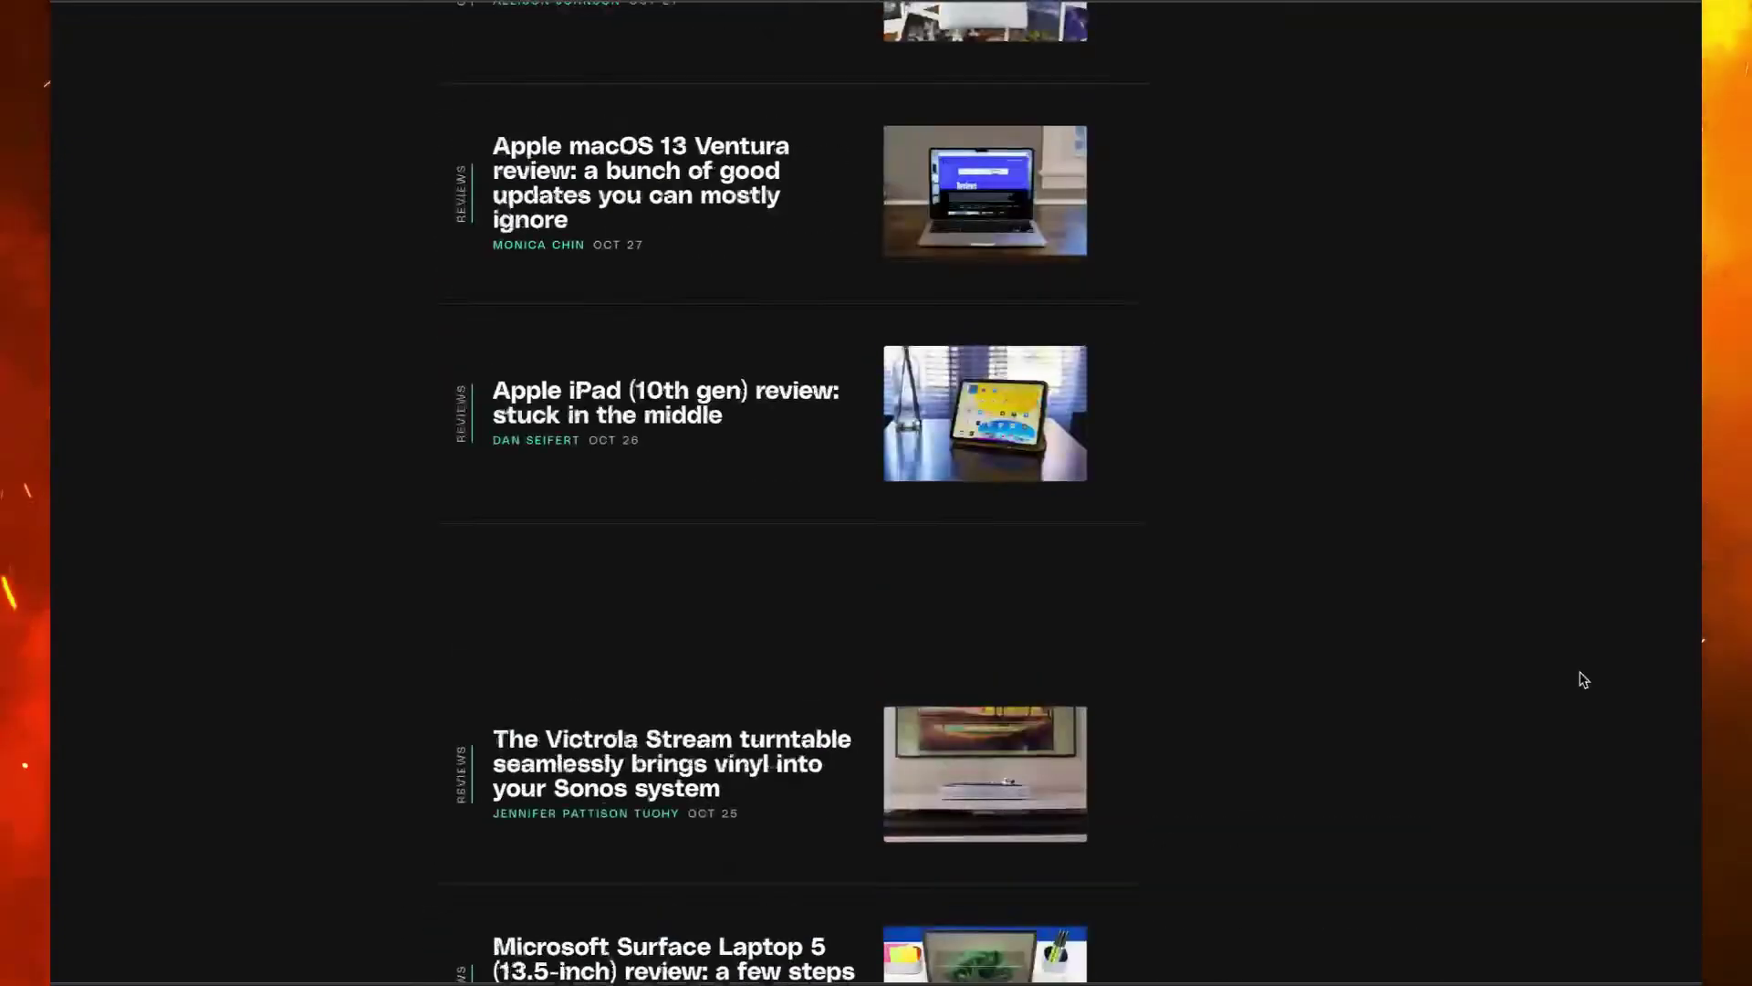
scroll(1582, 679, "up", 4)
scroll(1584, 679, "up", 4)
scroll(1583, 680, "up", 5)
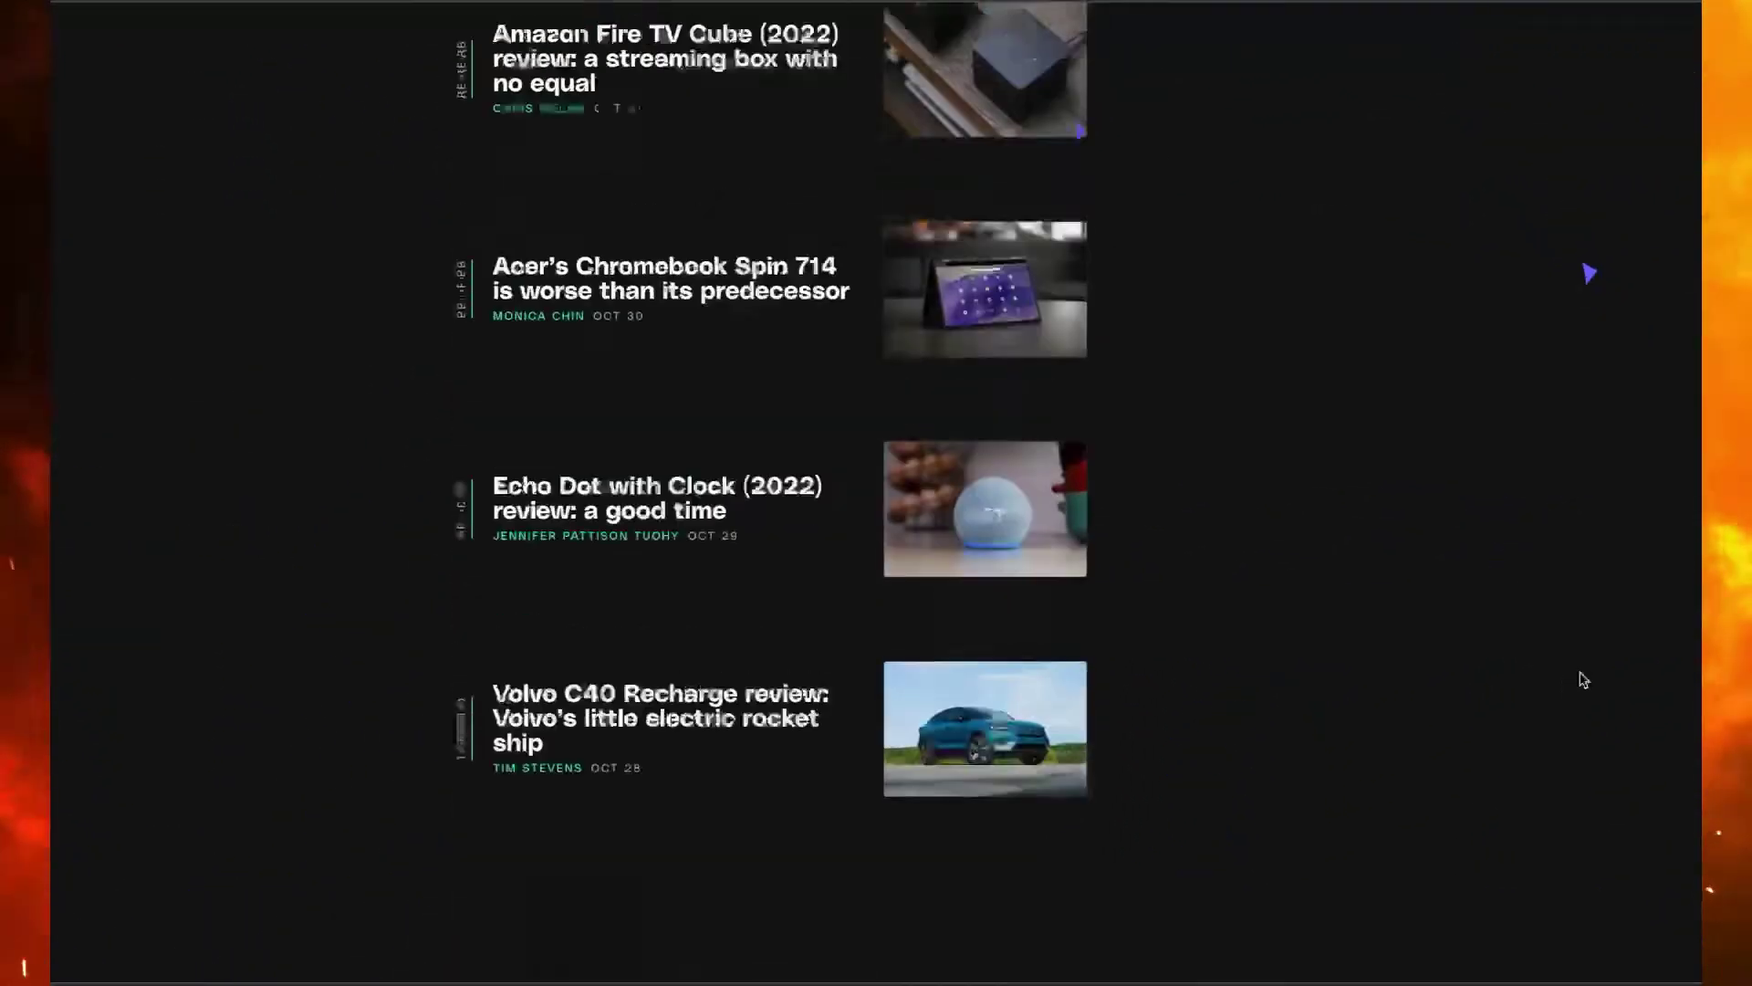
scroll(1582, 680, "up", 5)
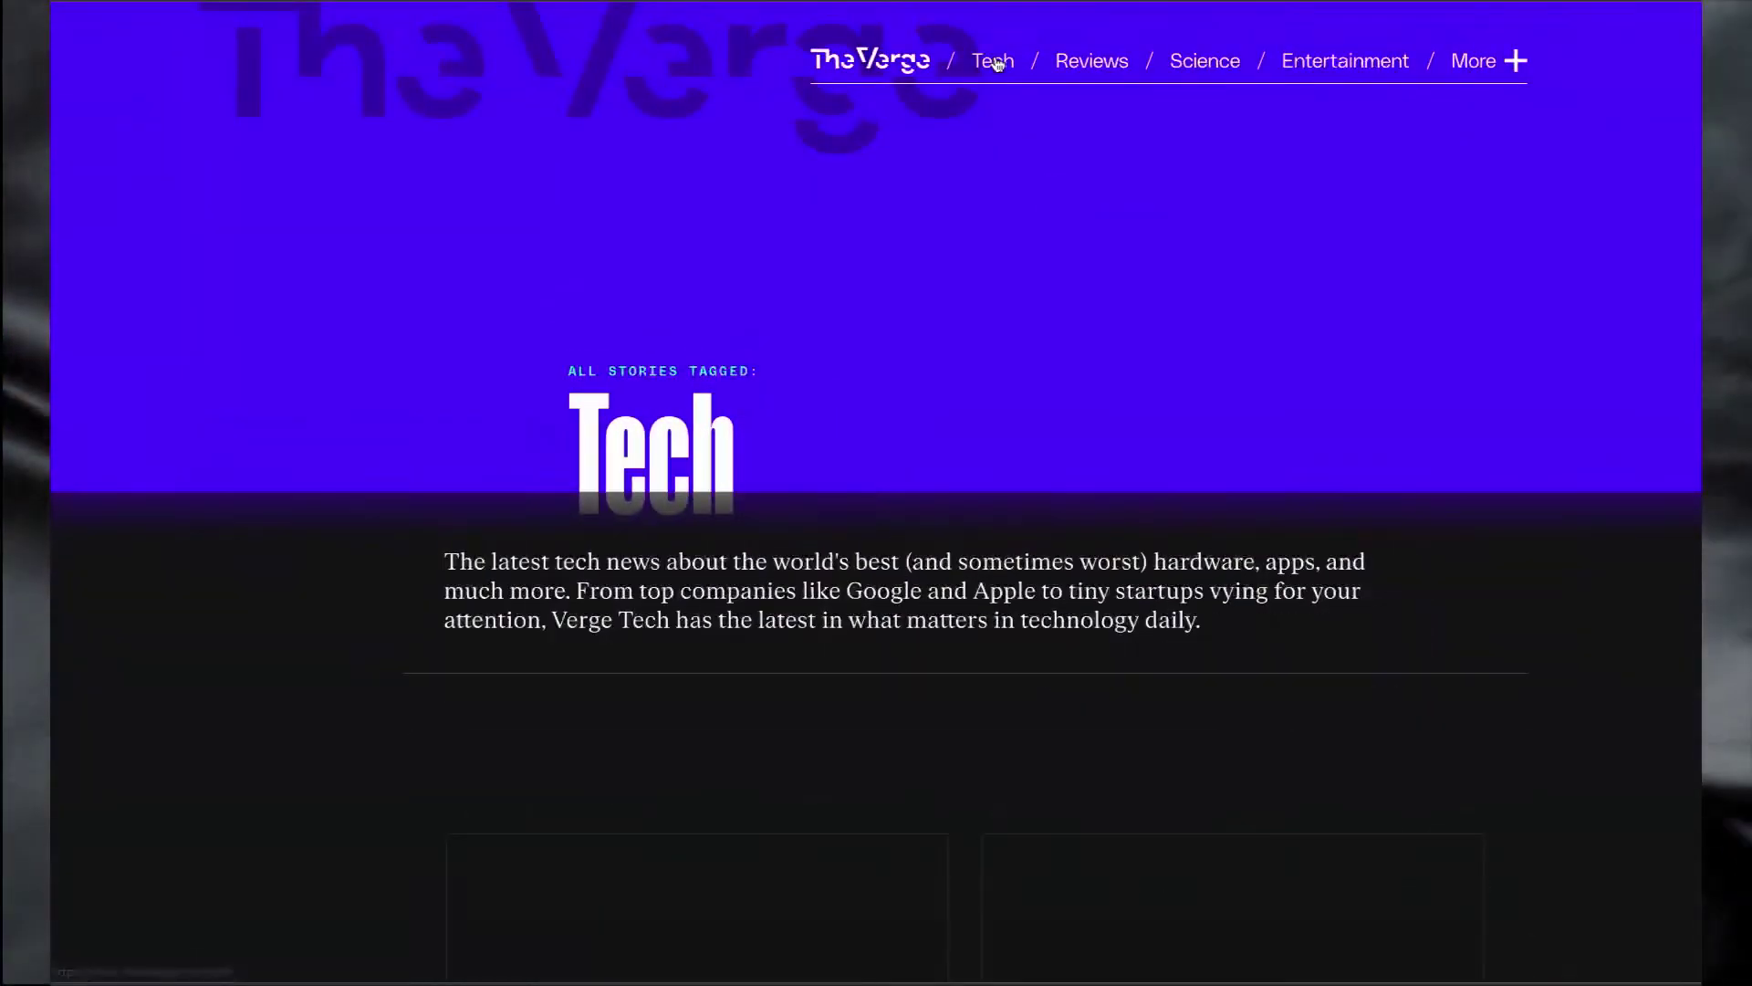
scroll(995, 65, "down", 3)
scroll(995, 64, "down", 3)
scroll(996, 64, "down", 3)
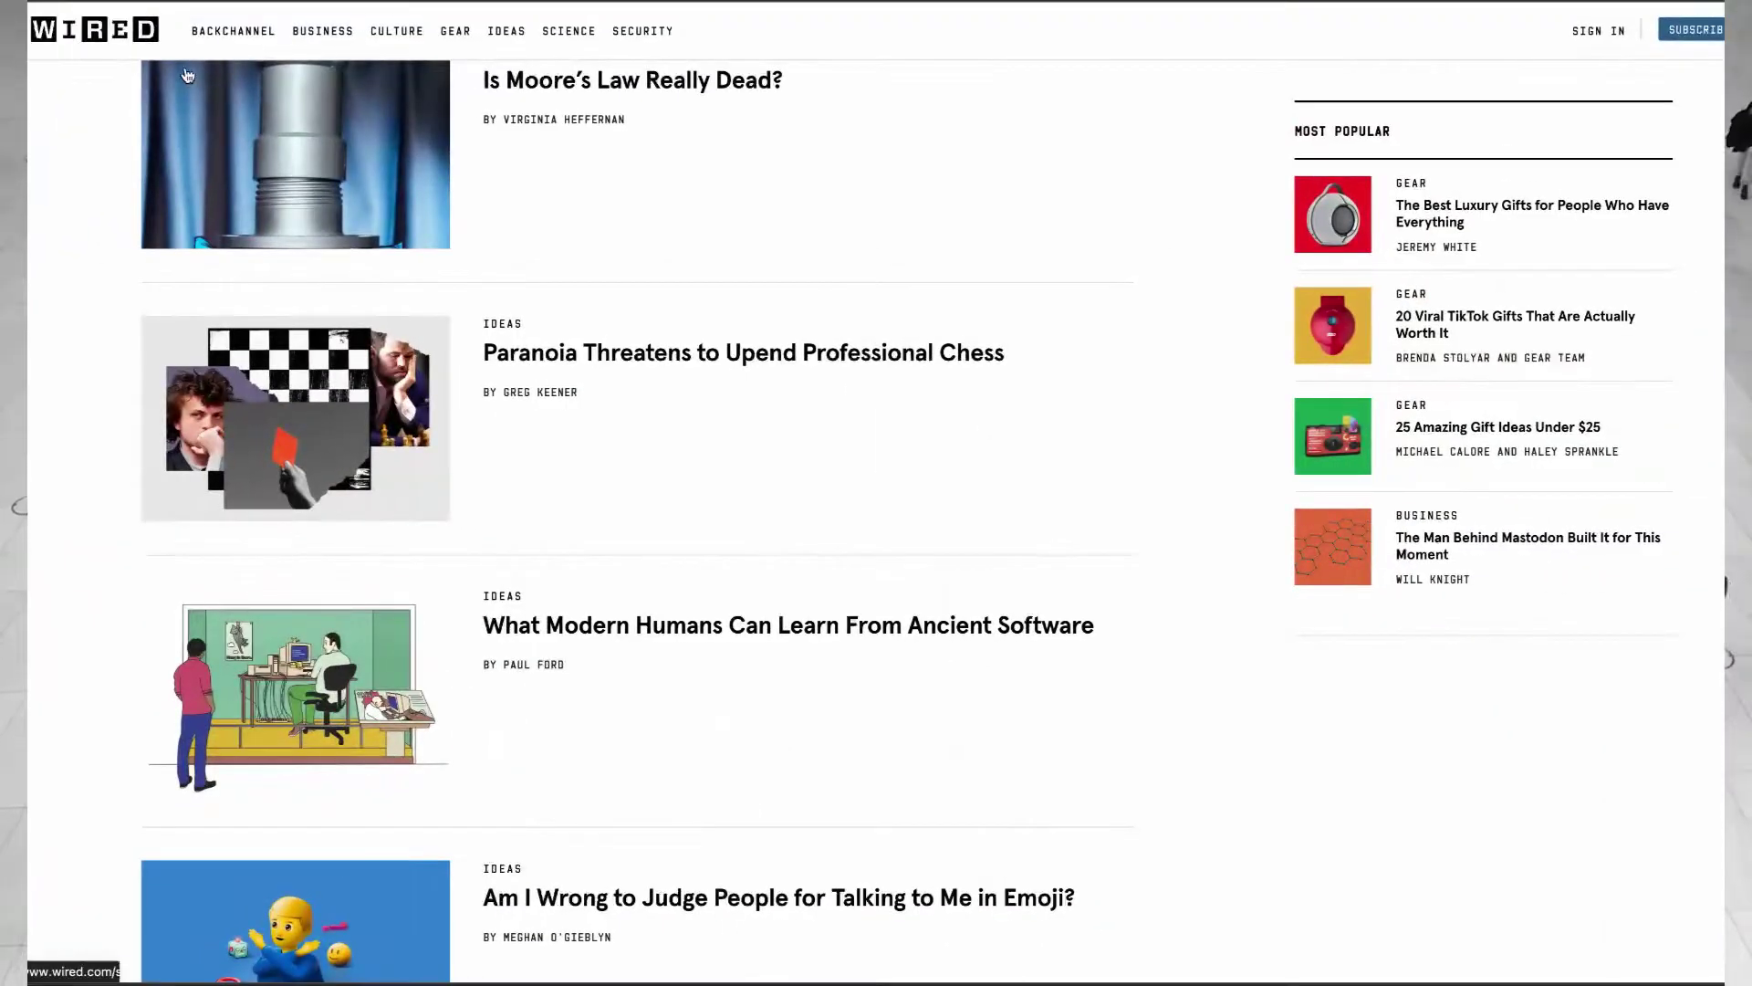
scroll(392, 419, "down", 1)
scroll(395, 426, "down", 1)
scroll(395, 427, "down", 1)
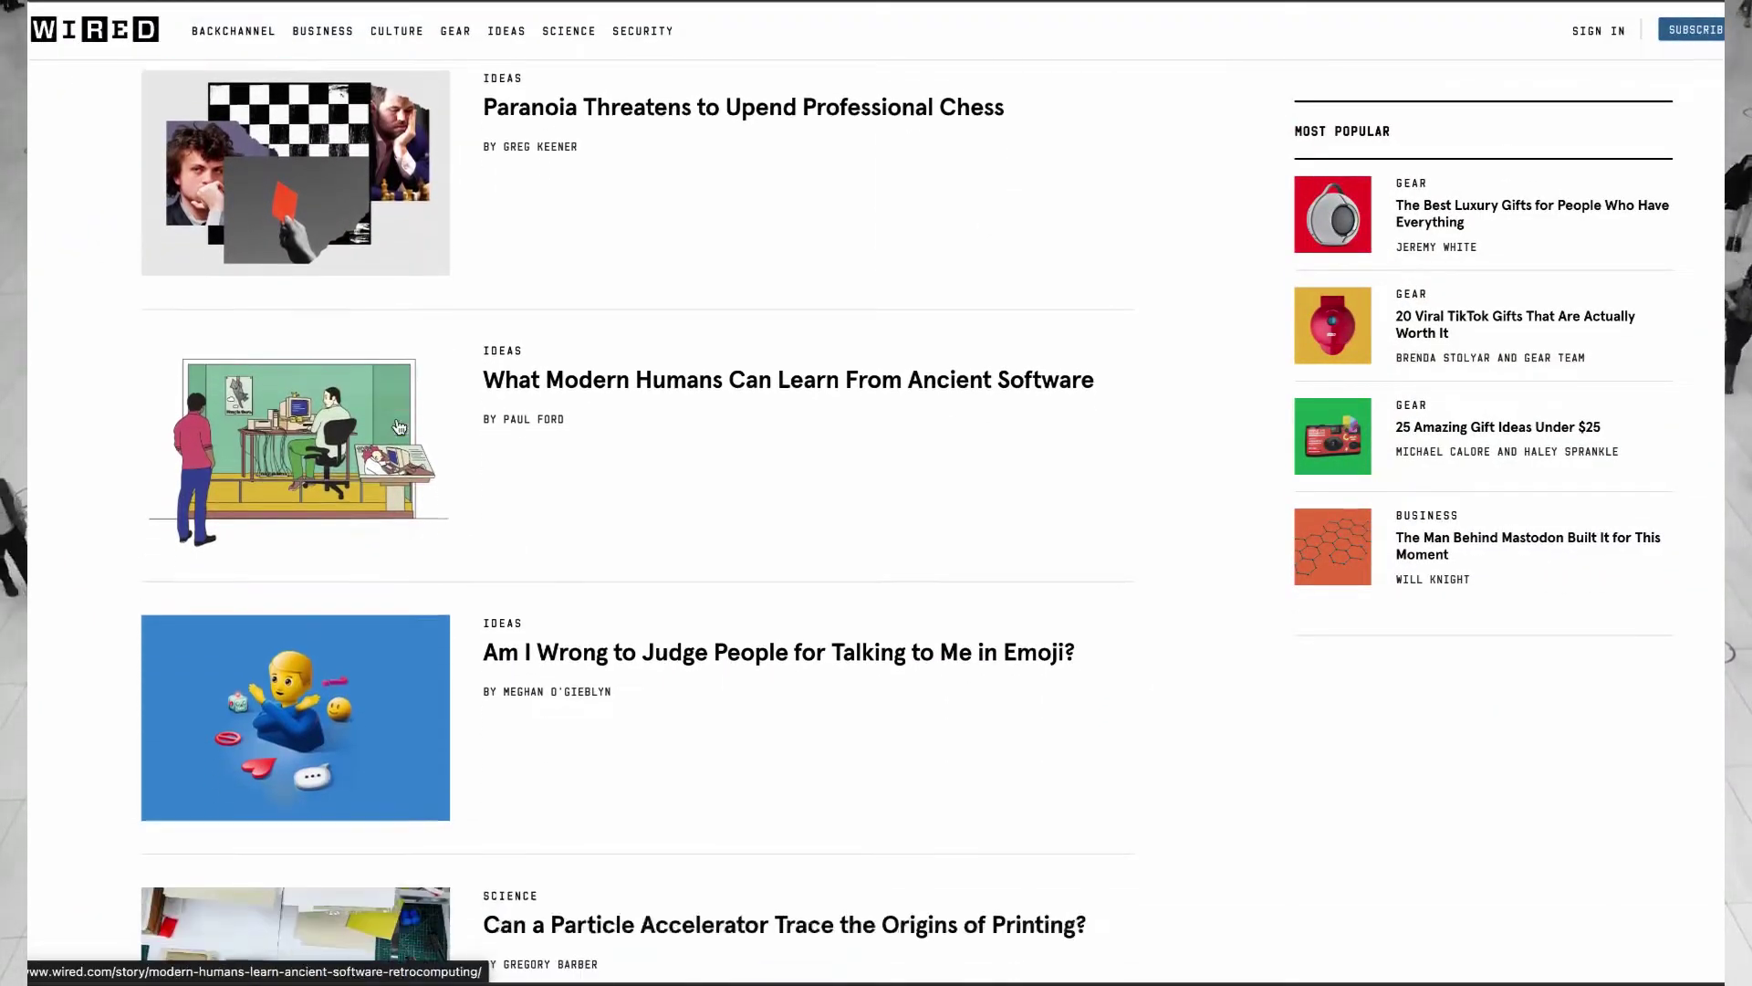
scroll(399, 427, "down", 1)
scroll(398, 427, "down", 2)
scroll(398, 427, "down", 1)
scroll(399, 427, "down", 1)
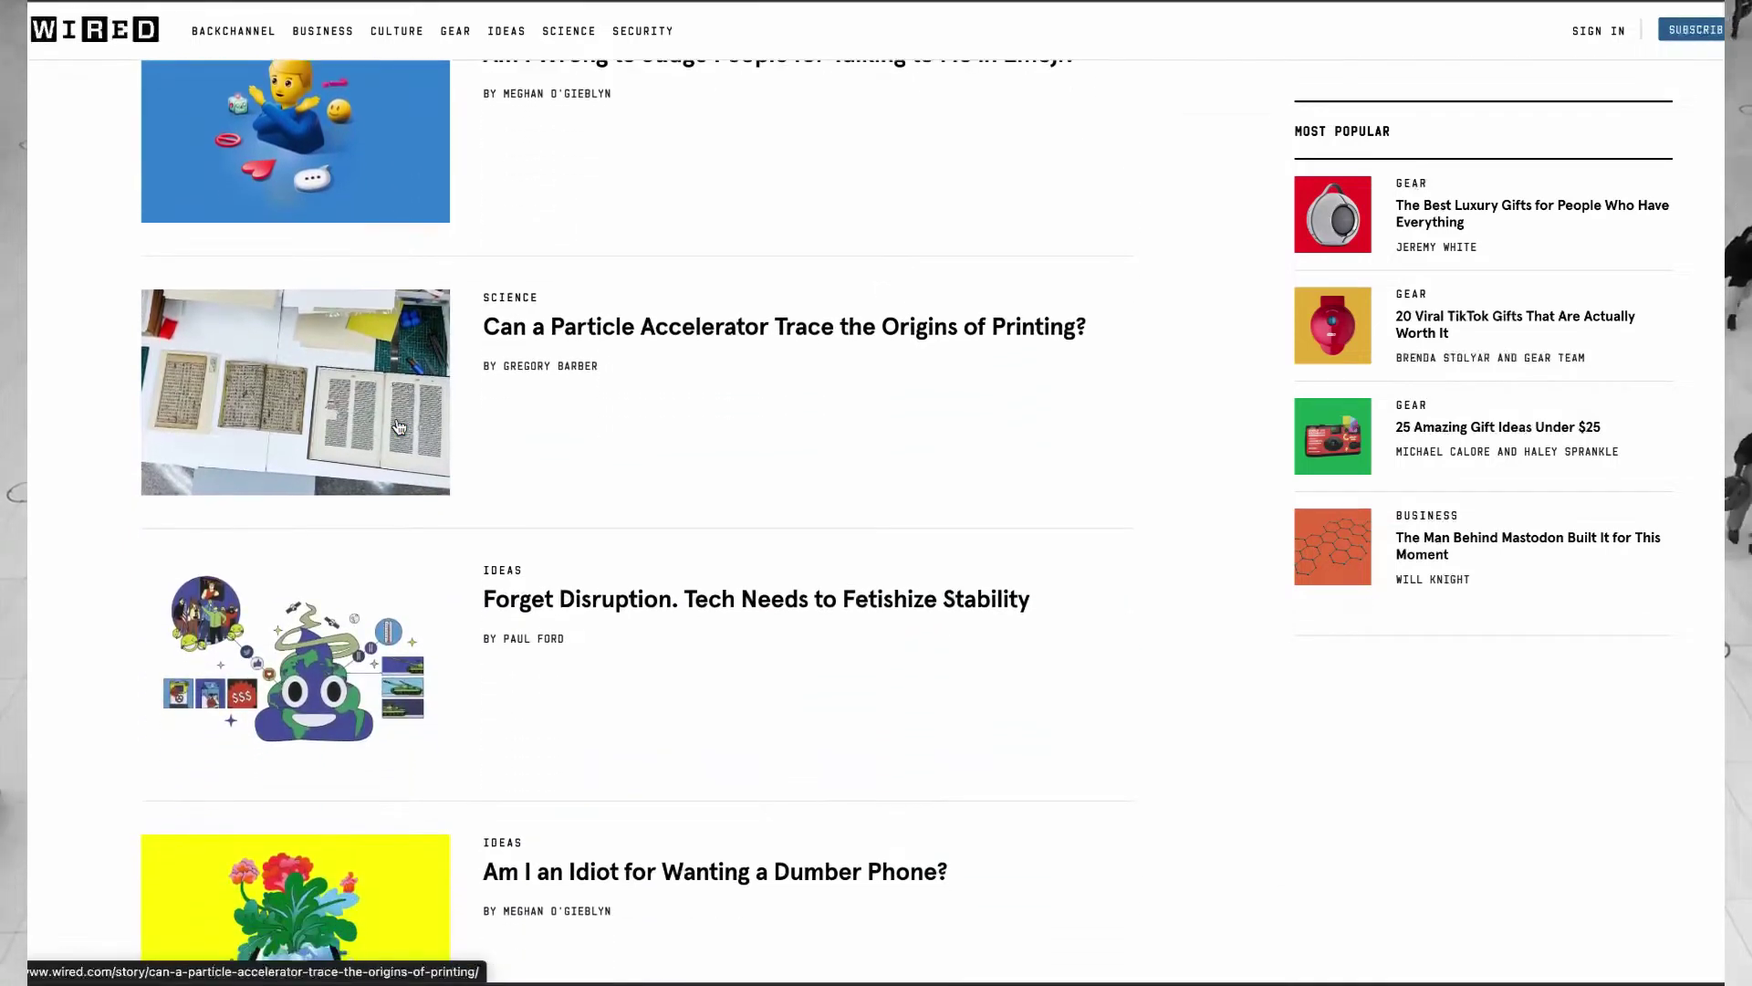
scroll(399, 428, "down", 1)
scroll(399, 428, "down", 1)
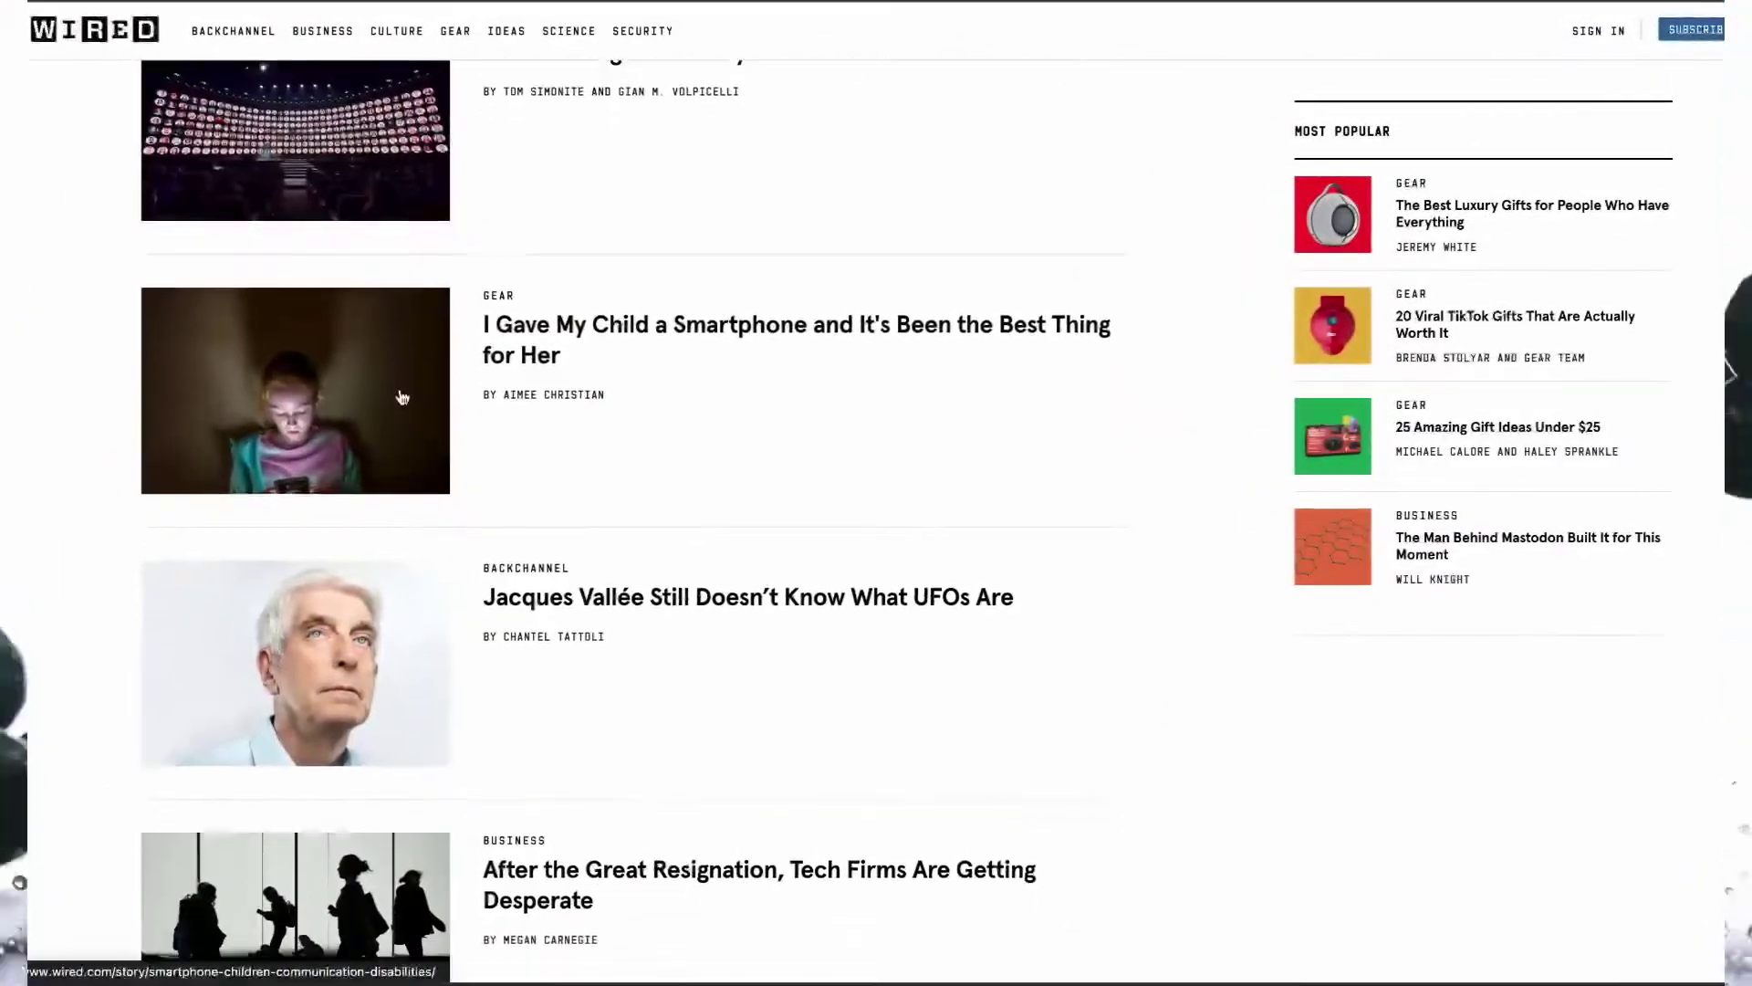
scroll(402, 397, "down", 5)
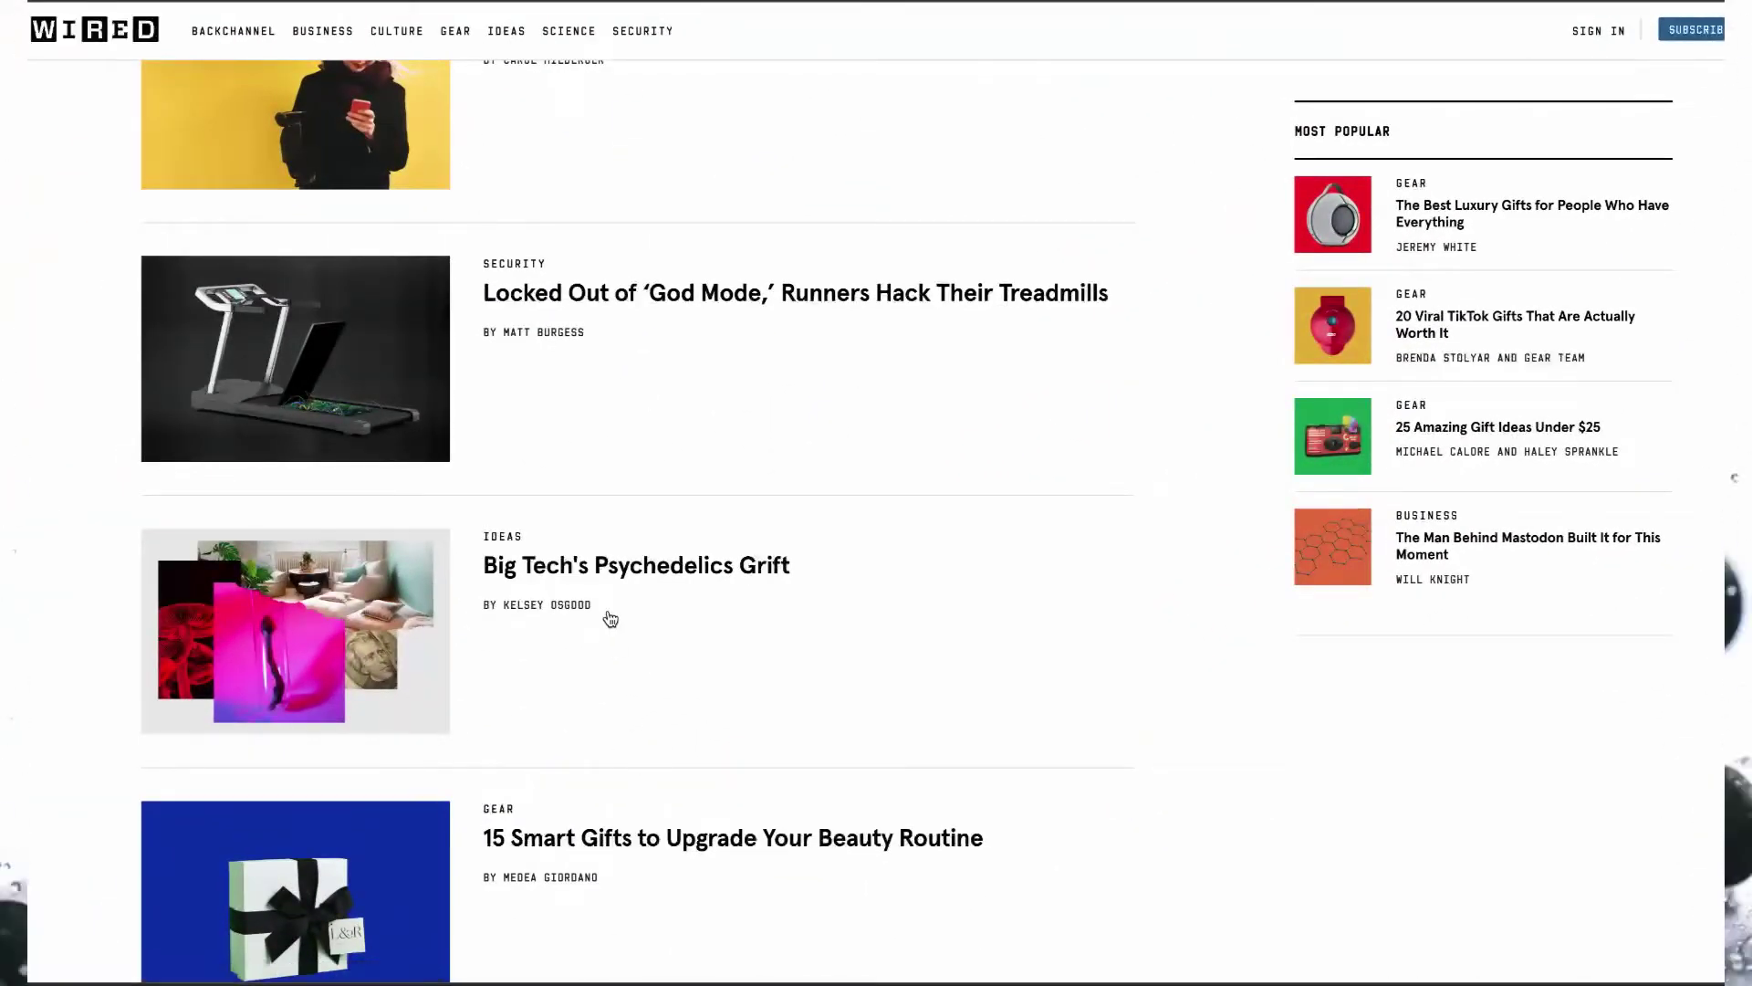
scroll(598, 553, "down", 2)
scroll(597, 552, "down", 5)
scroll(598, 552, "down", 2)
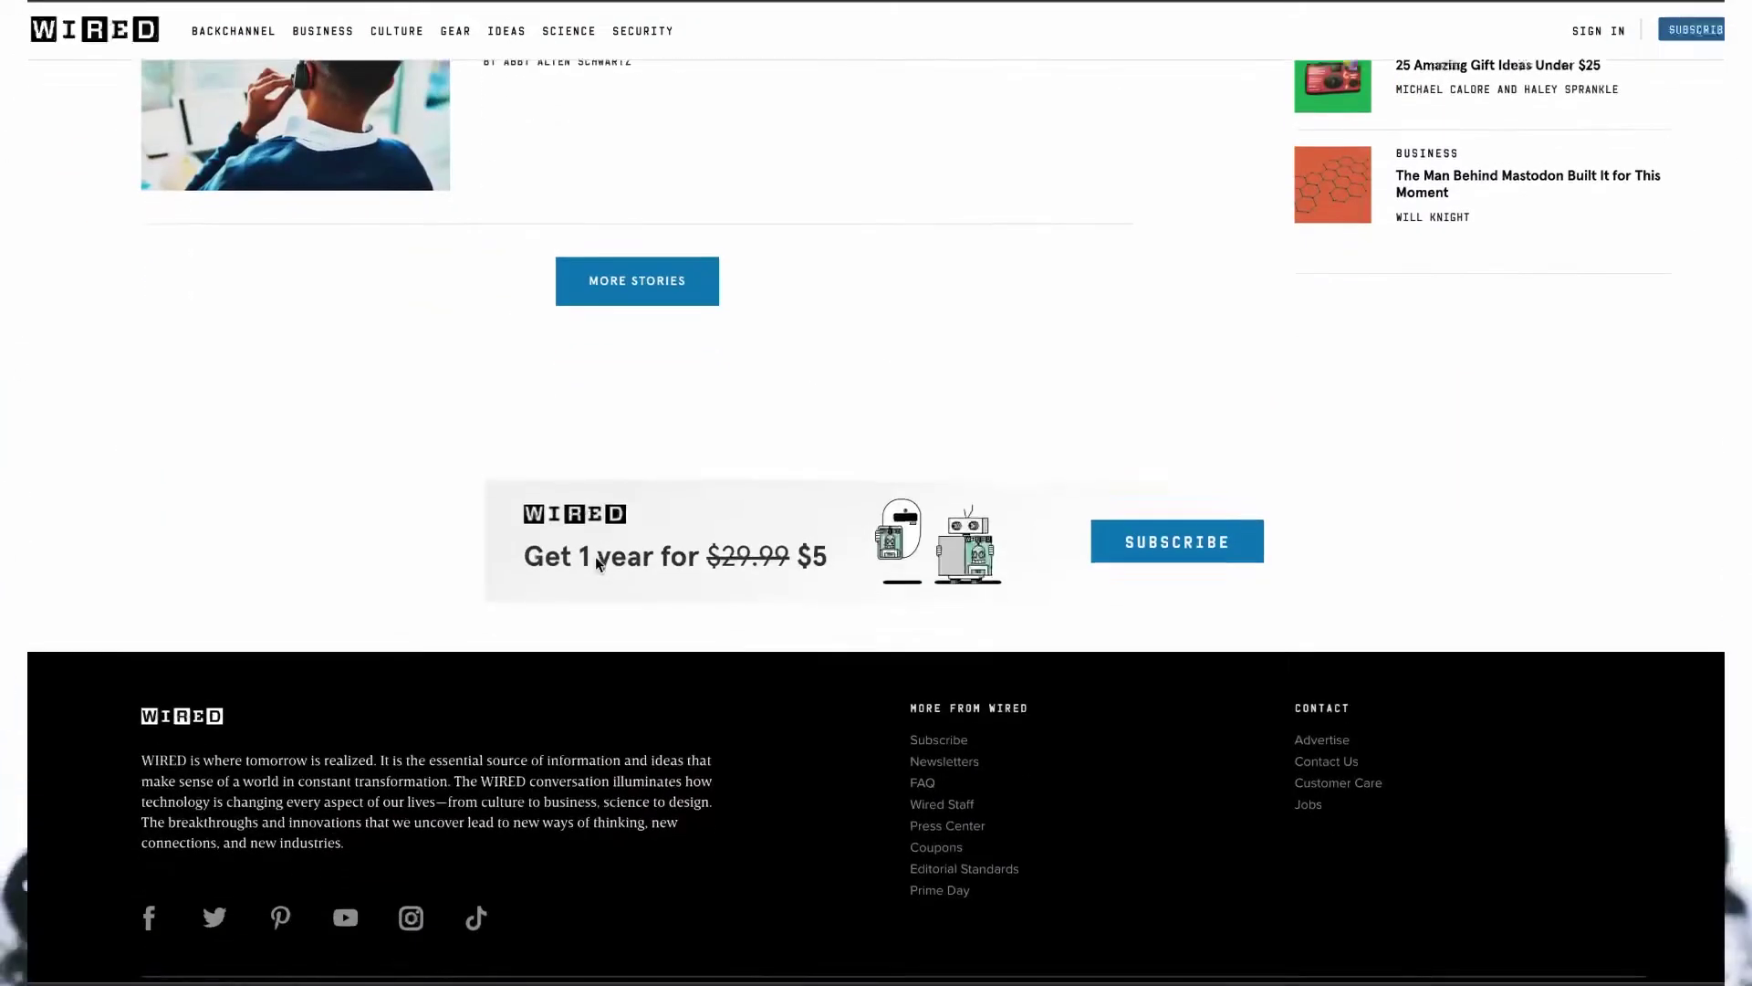